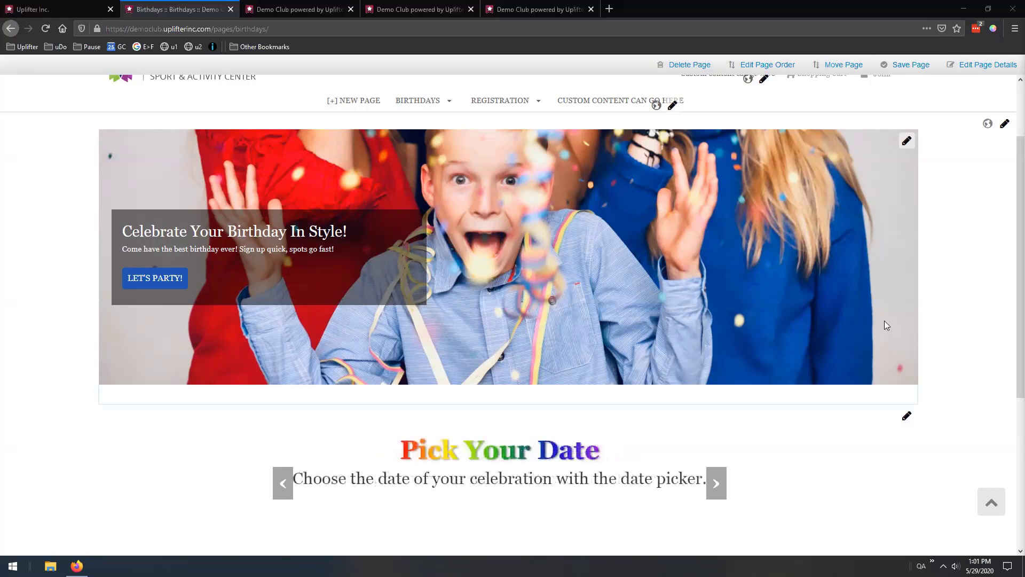
# Configure a Birthday Party for 2020-05-31 with Pizza Party, Donuts and 15 - 20 guests
pyautogui.click(149, 281)
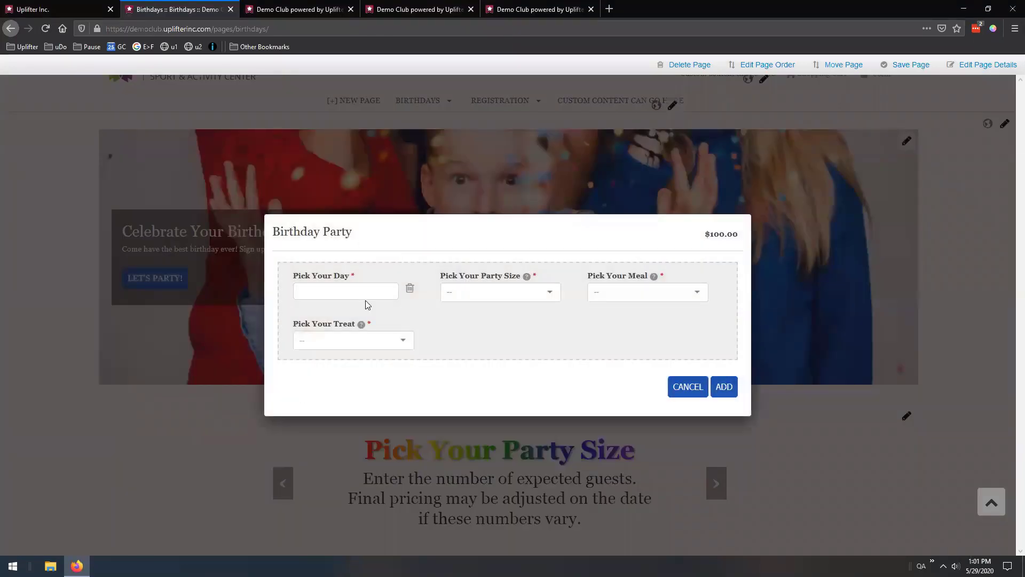
pyautogui.click(344, 291)
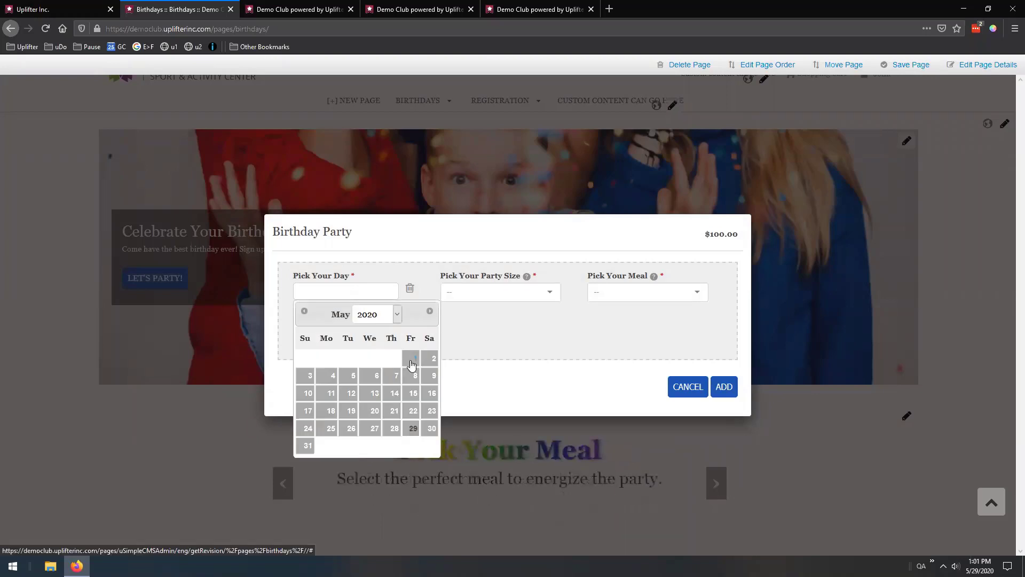
pyautogui.click(302, 446)
pyautogui.click(641, 293)
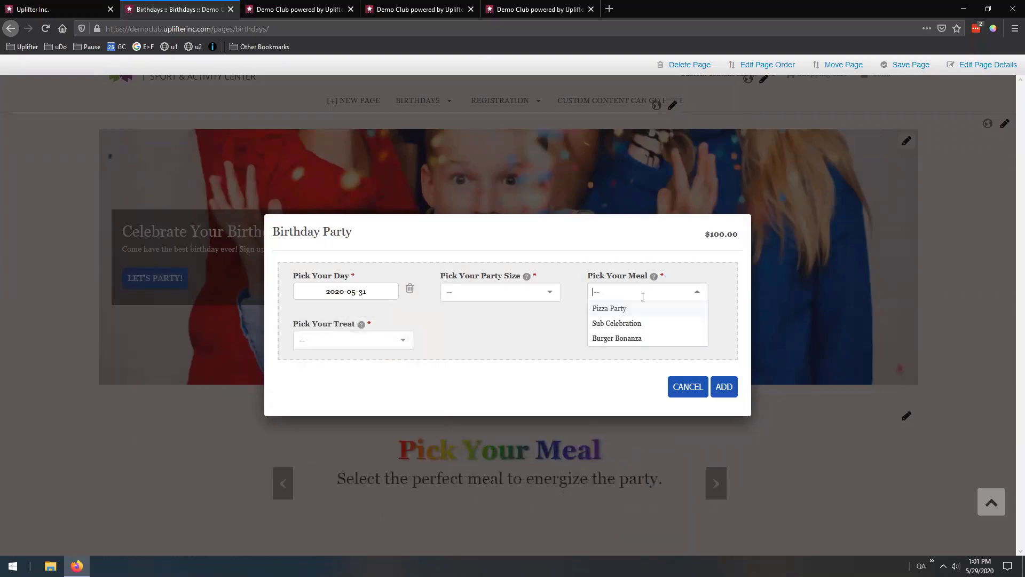
pyautogui.click(626, 307)
pyautogui.click(352, 344)
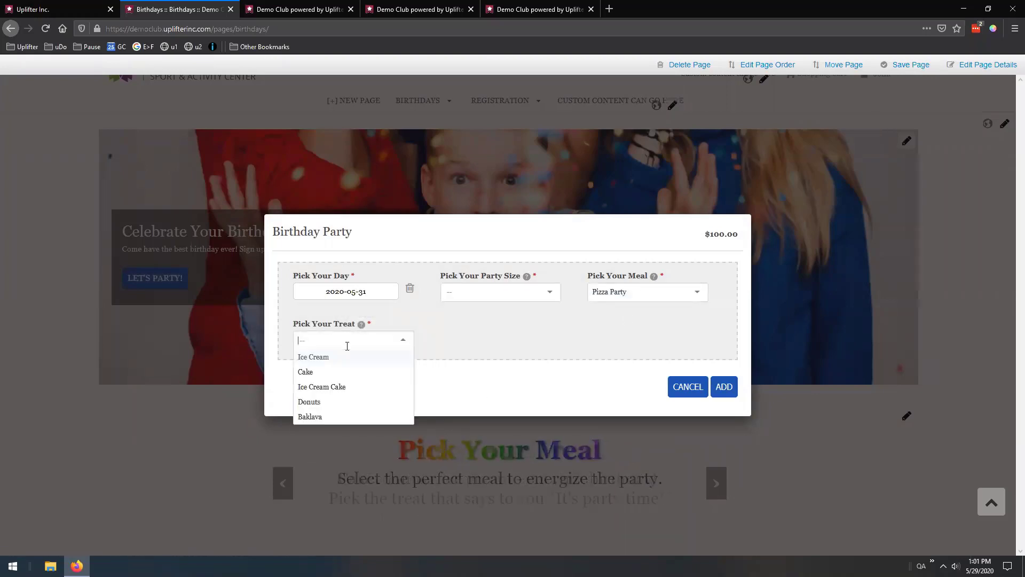
pyautogui.click(336, 402)
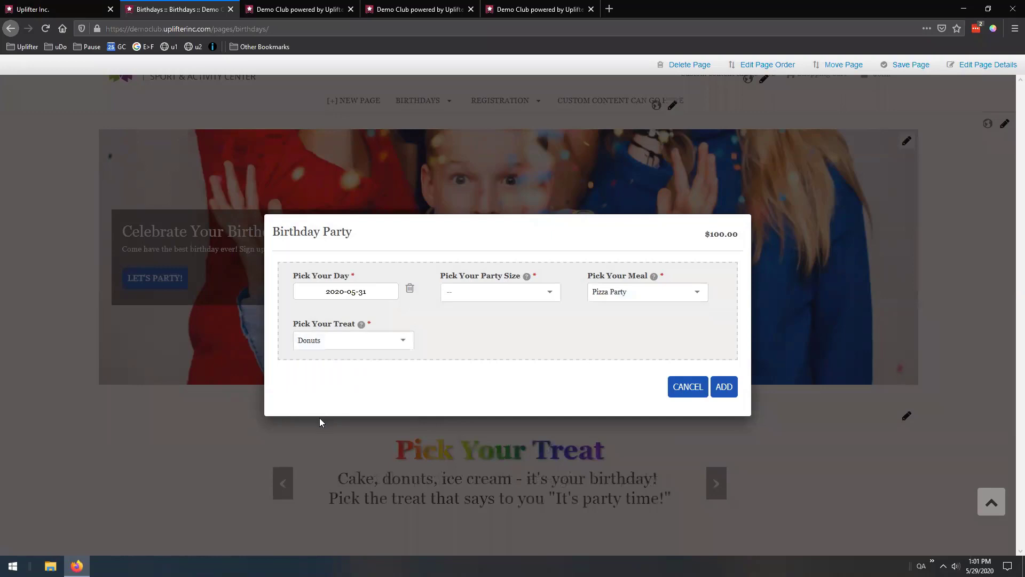
pyautogui.click(553, 291)
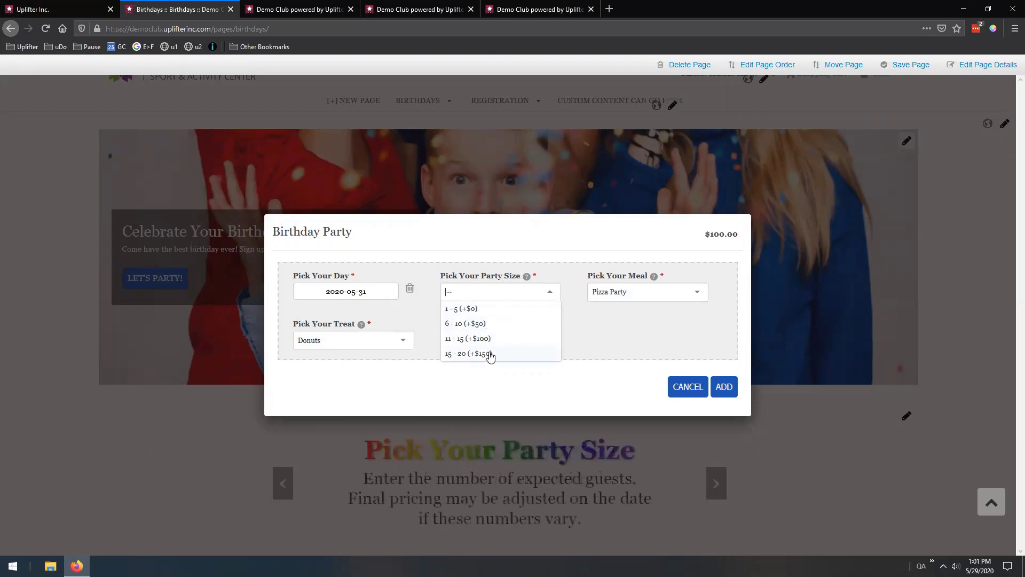
pyautogui.click(490, 357)
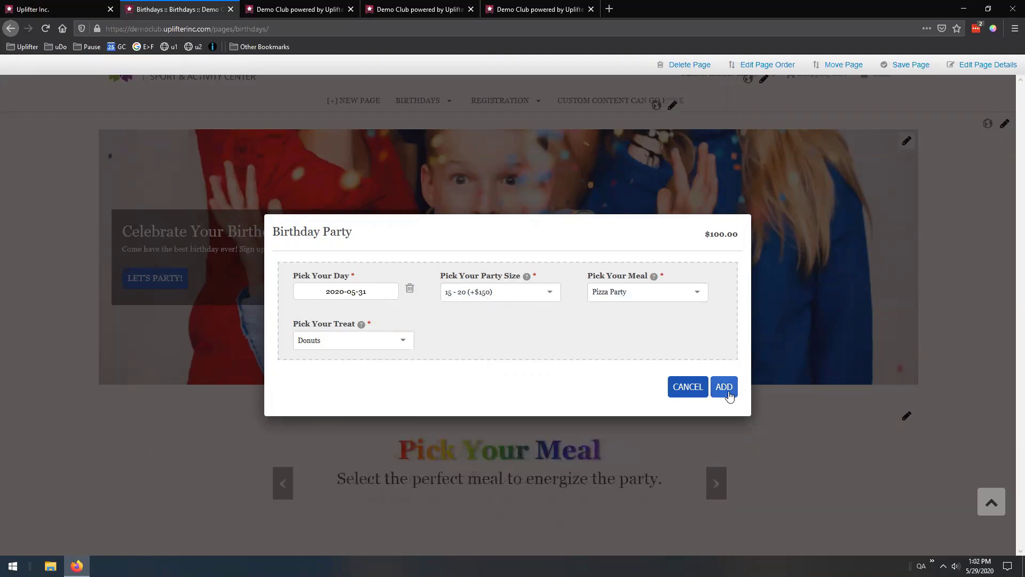
# Add the configured party to the cart and proceed to checkout
pyautogui.doubleClick(718, 234)
pyautogui.click(722, 245)
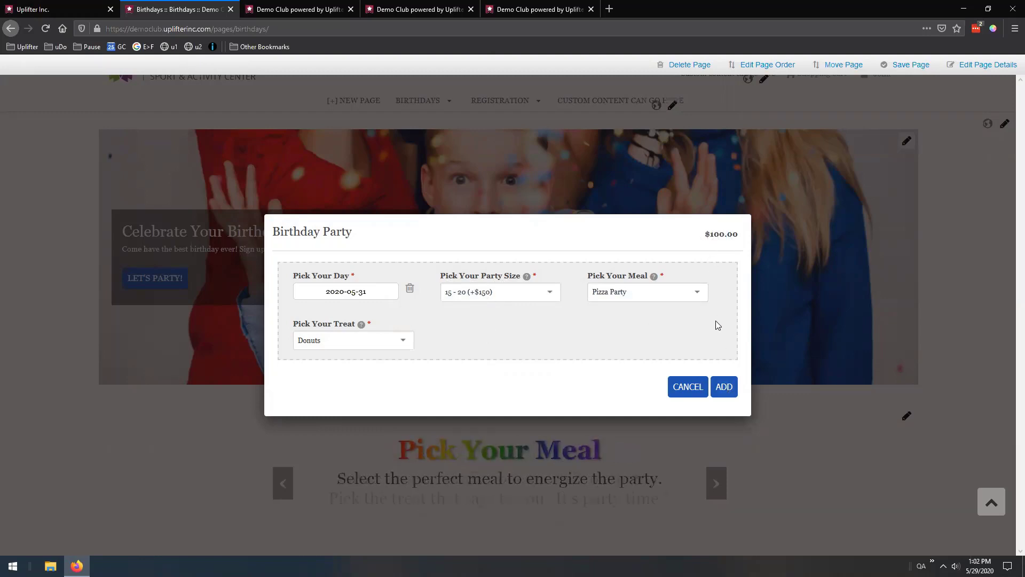
pyautogui.click(722, 385)
pyautogui.click(646, 408)
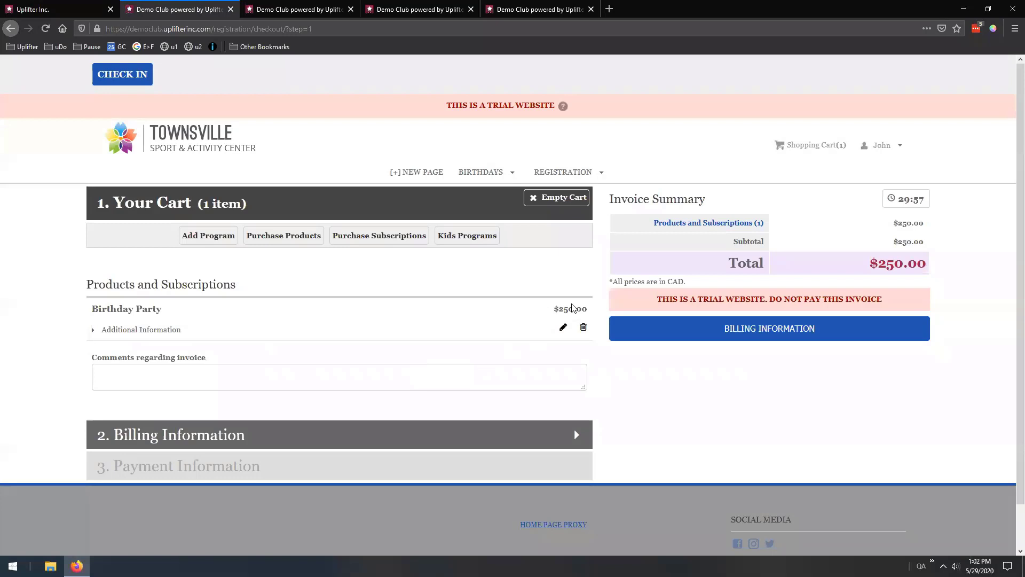
# Change the cart party's size to 6 - 10 (+$50) and save, dropping the total
pyautogui.moveTo(554, 308); pyautogui.dragTo(590, 307)
pyautogui.click(465, 309)
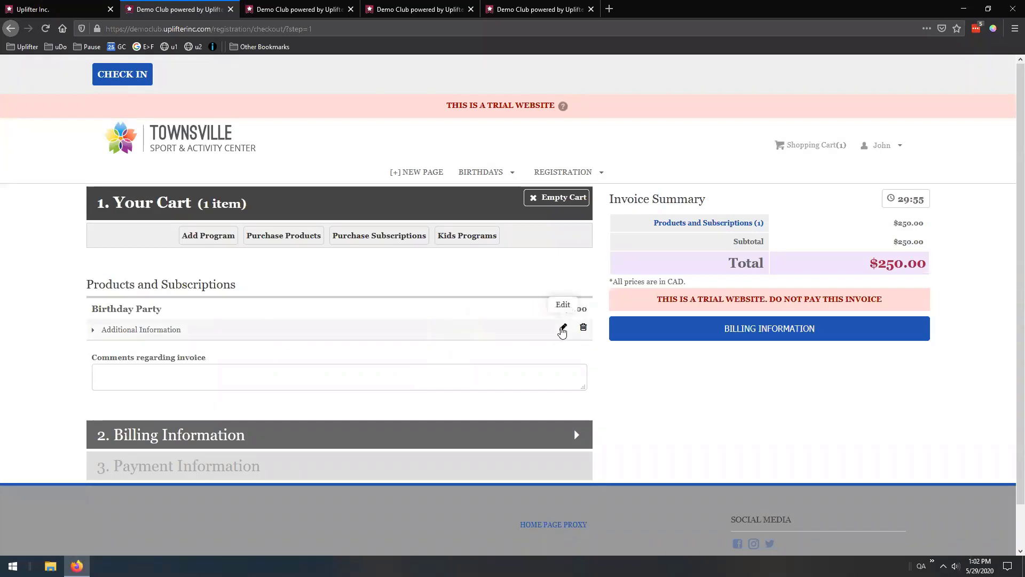
pyautogui.click(562, 329)
pyautogui.click(485, 282)
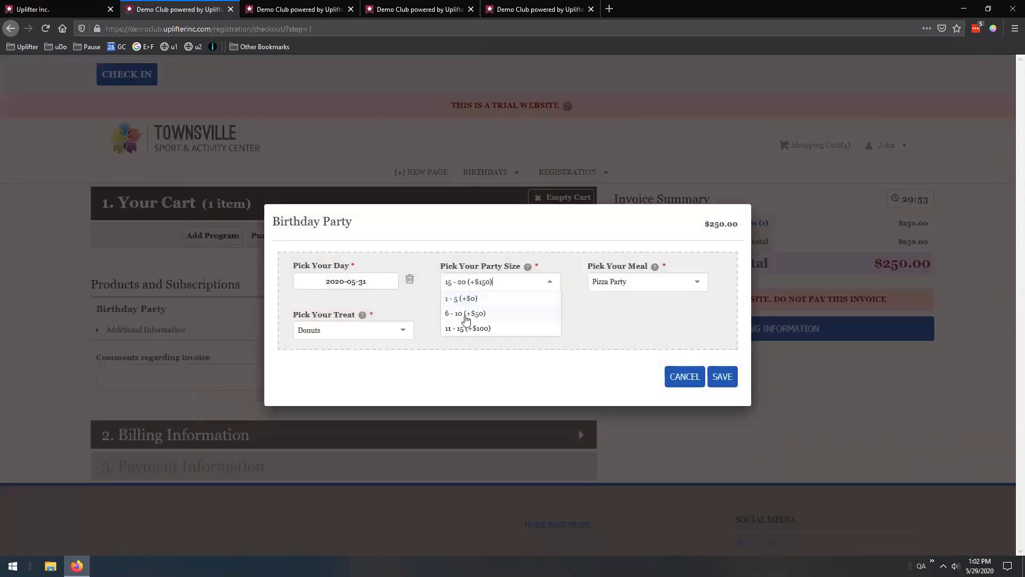
pyautogui.click(465, 313)
pyautogui.click(720, 377)
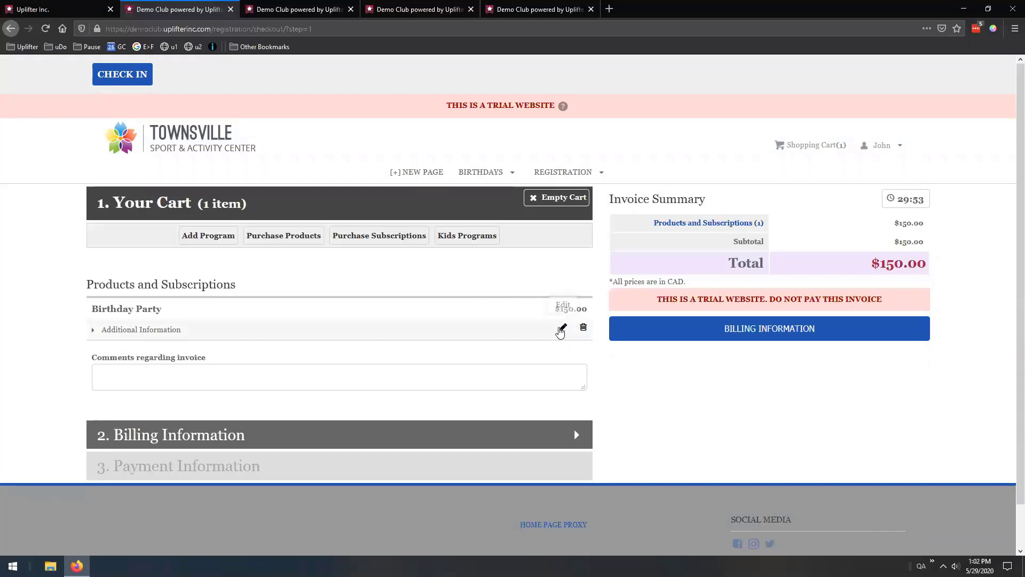
# Reopen the party options, review the meal and size lists, and cancel without saving
pyautogui.click(562, 328)
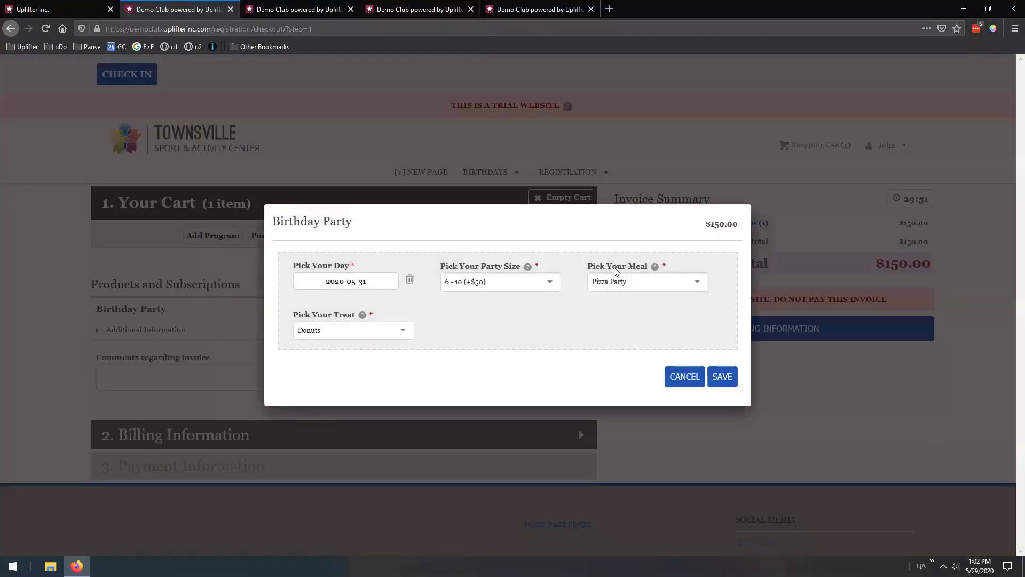
pyautogui.click(650, 285)
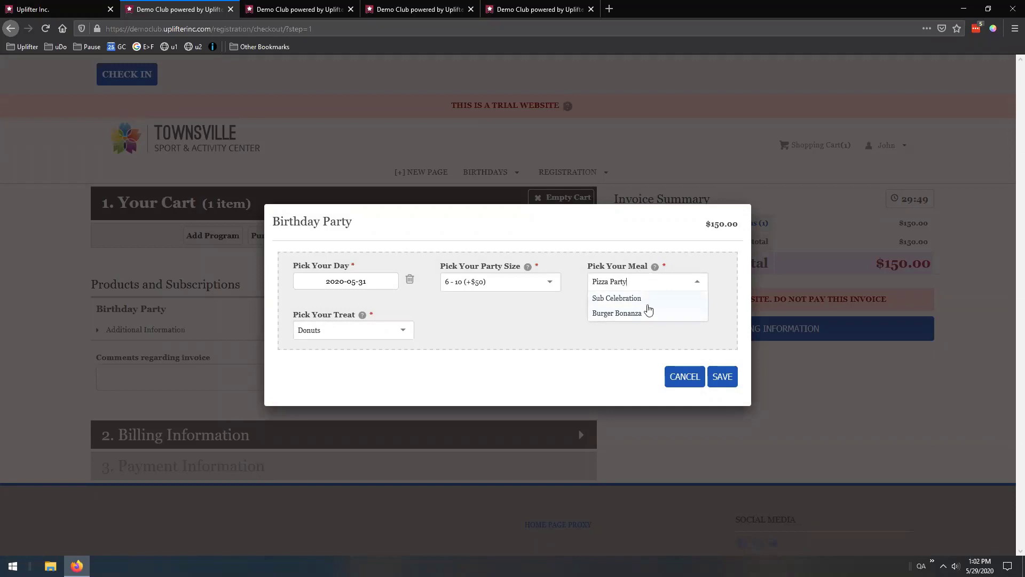
pyautogui.click(547, 282)
pyautogui.click(645, 288)
pyautogui.click(713, 329)
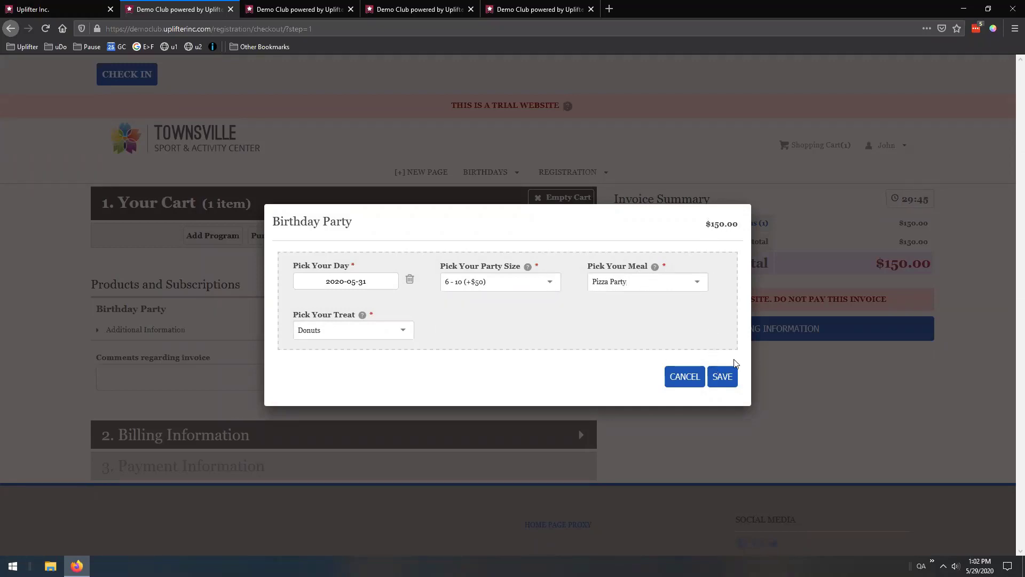
pyautogui.click(687, 377)
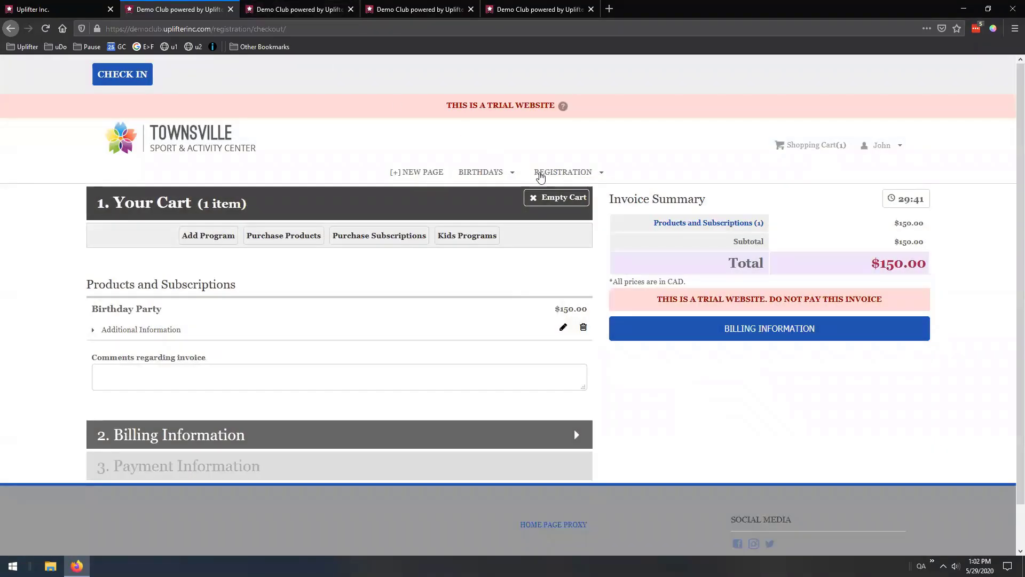
# Empty the shopping cart and return to the admin Products list
pyautogui.moveTo(563, 172)
pyautogui.click(534, 201)
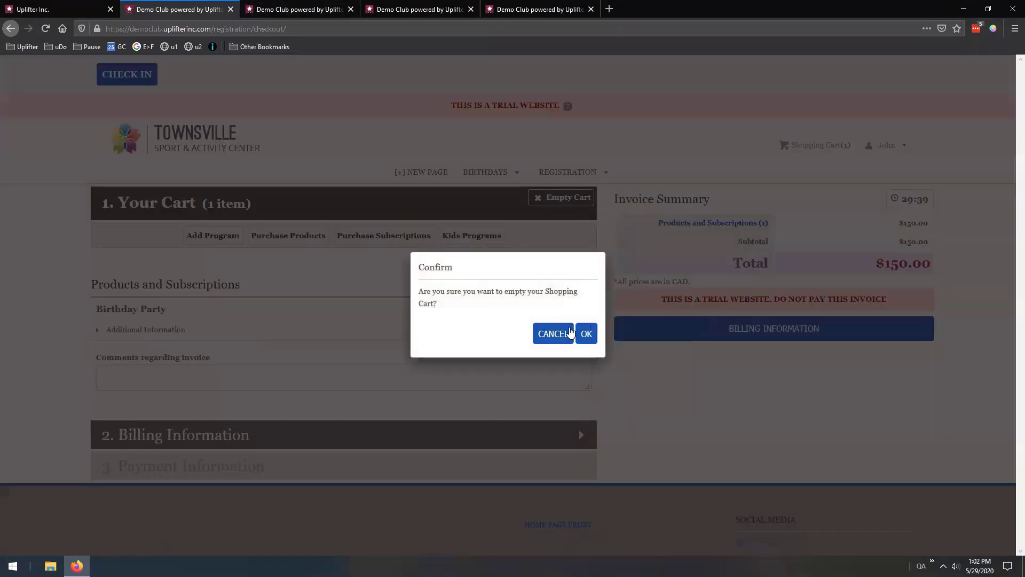
pyautogui.click(586, 333)
pyautogui.click(299, 10)
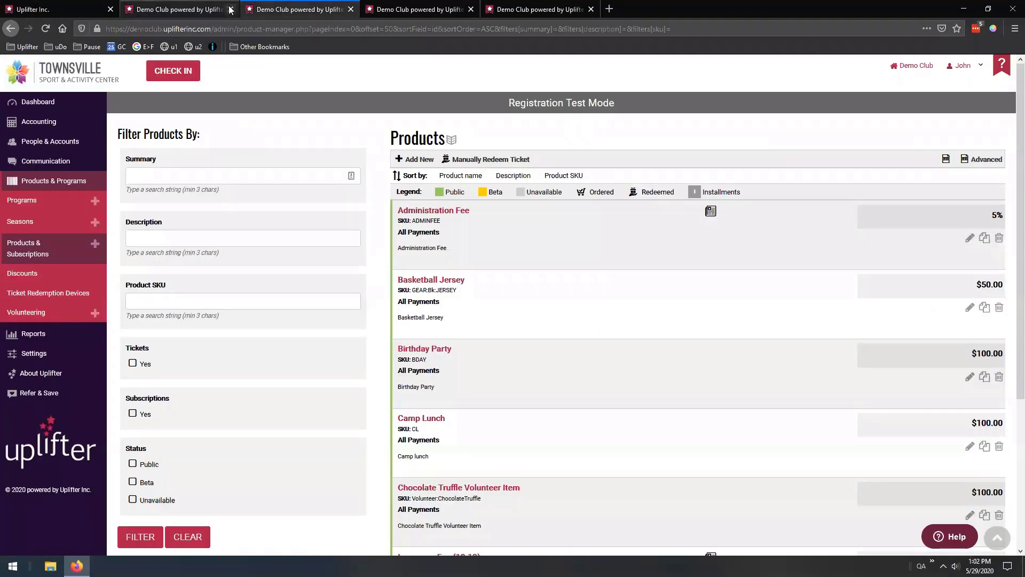
# Review the Birthday Party product's $100 payment total unchanged, then move on to Global Settings Custom Fields
pyautogui.click(231, 9)
pyautogui.scroll(-3, 461, 225)
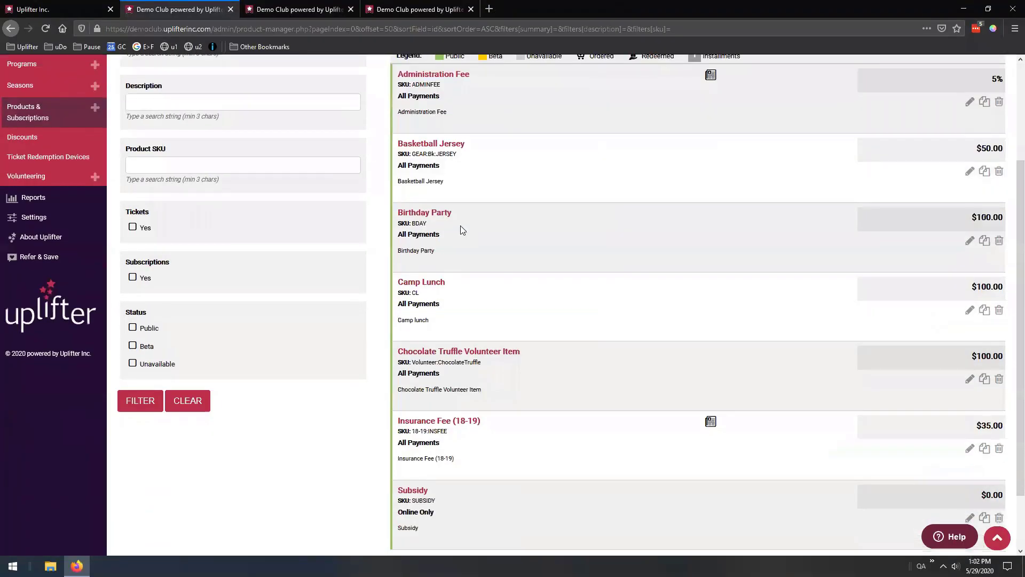
pyautogui.click(970, 240)
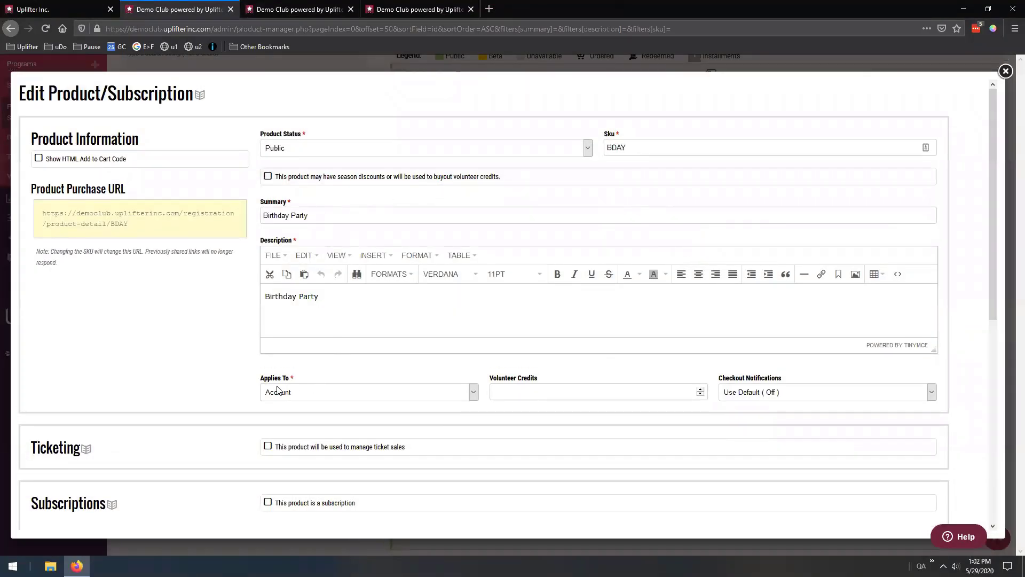
pyautogui.scroll(-7, 252, 373)
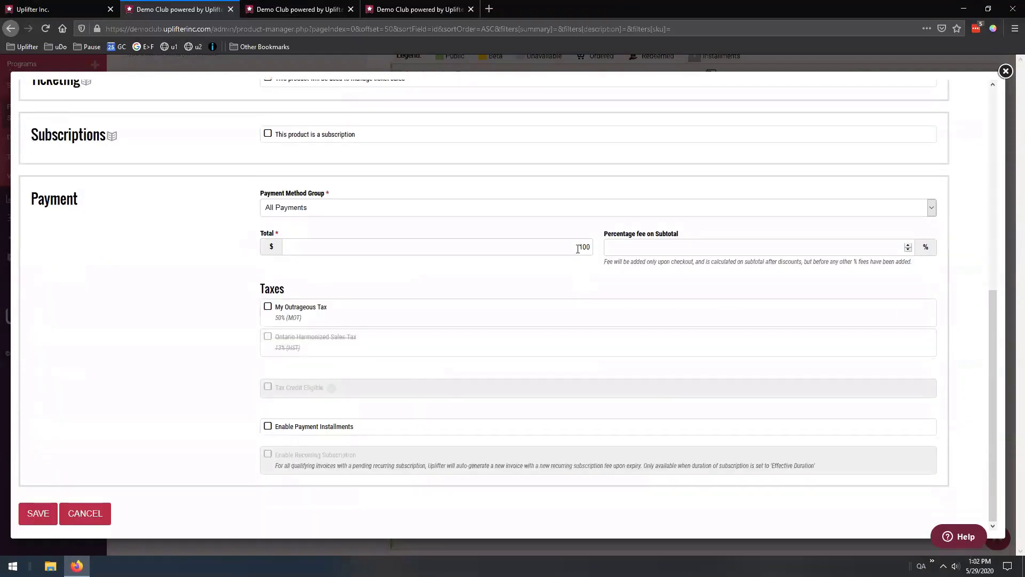
pyautogui.scroll(10, 512, 251)
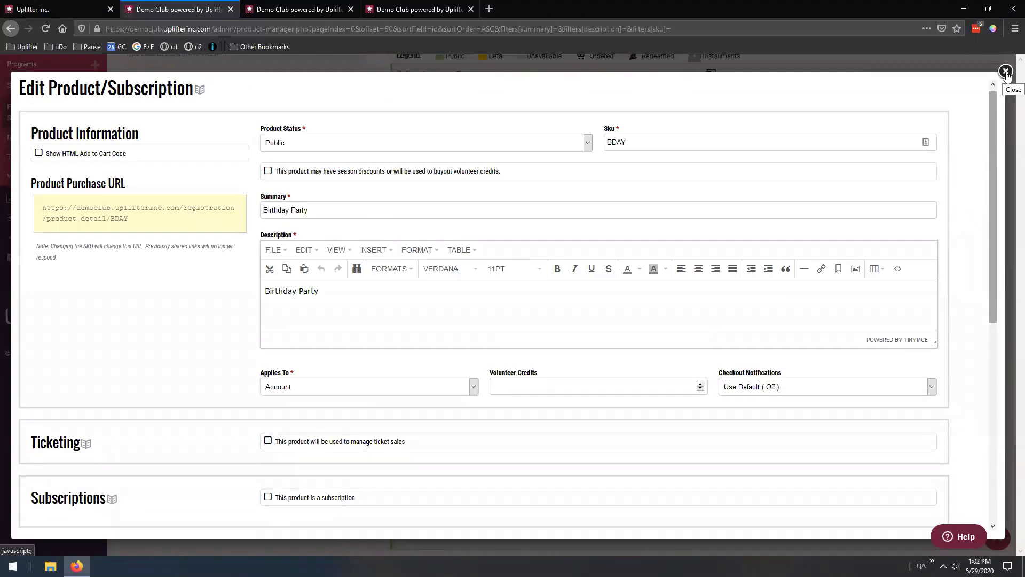
pyautogui.click(1006, 72)
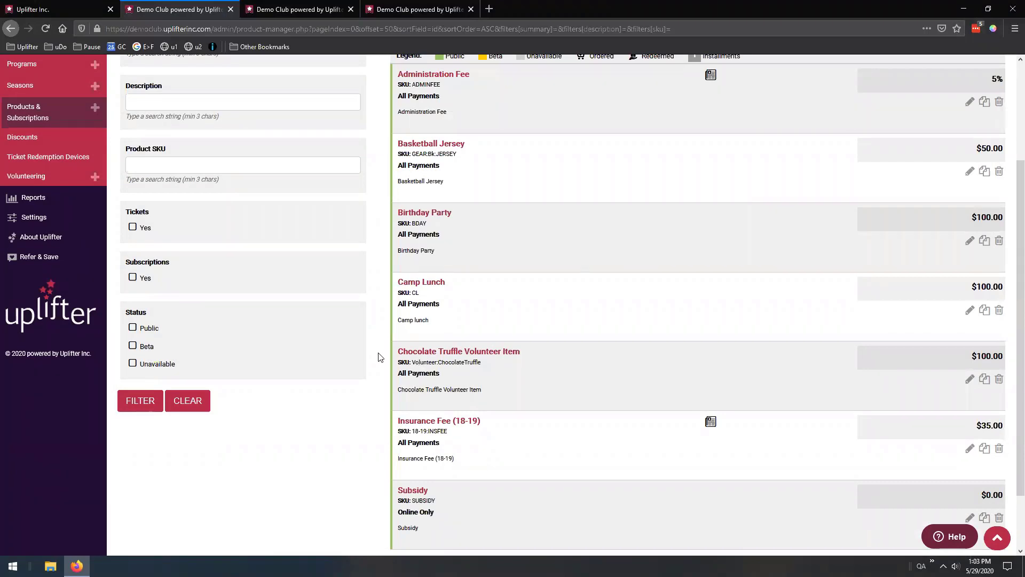
pyautogui.scroll(1, 382, 357)
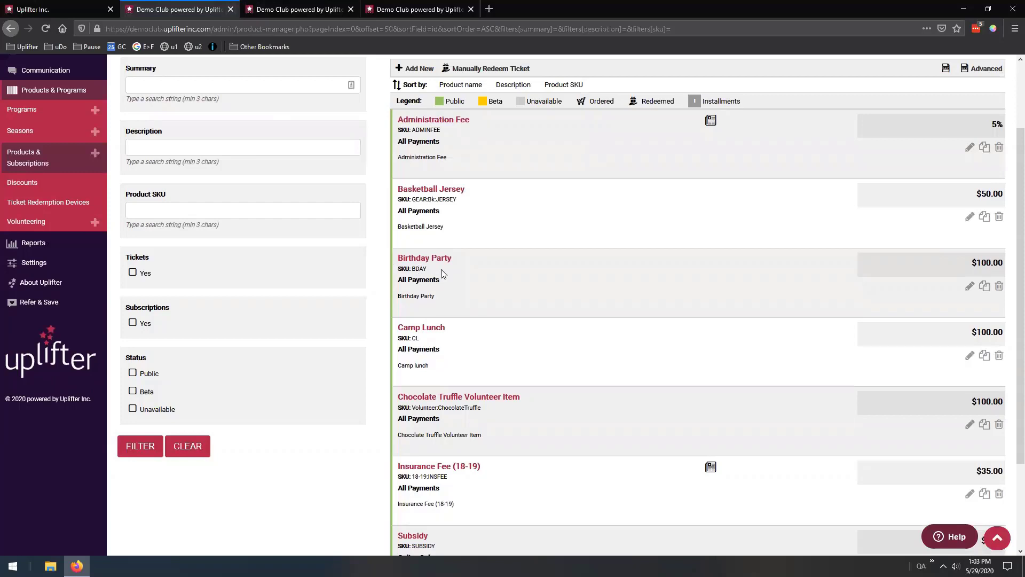
pyautogui.click(231, 10)
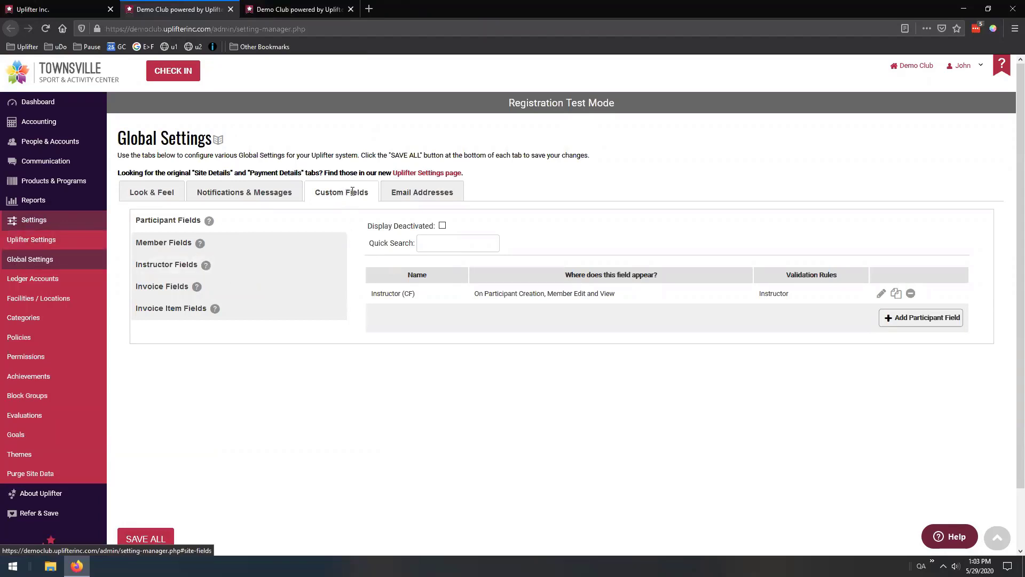
# Delete the old Pick Your Meal invoice item field and start a new blank one
pyautogui.click(156, 313)
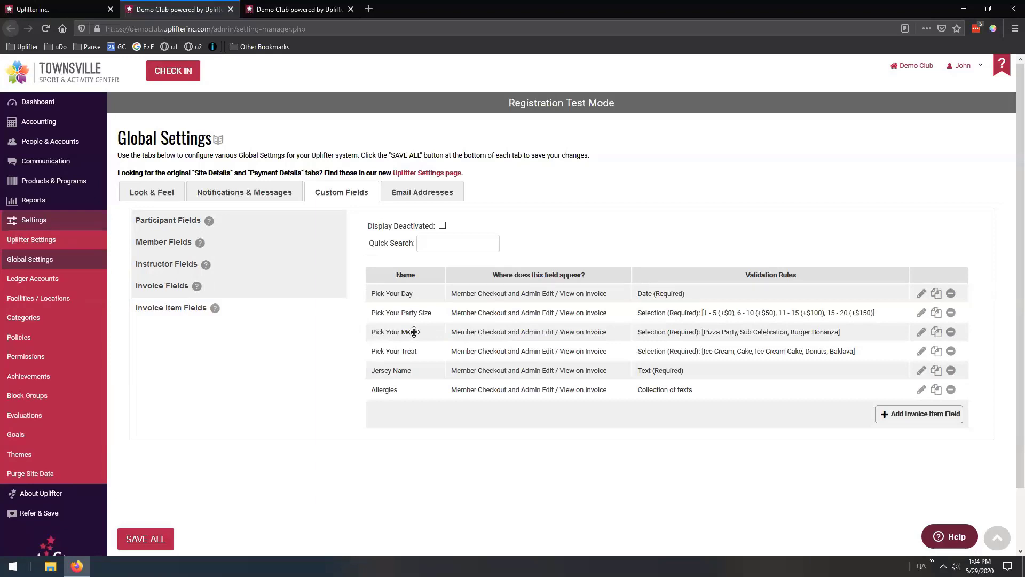
pyautogui.click(950, 332)
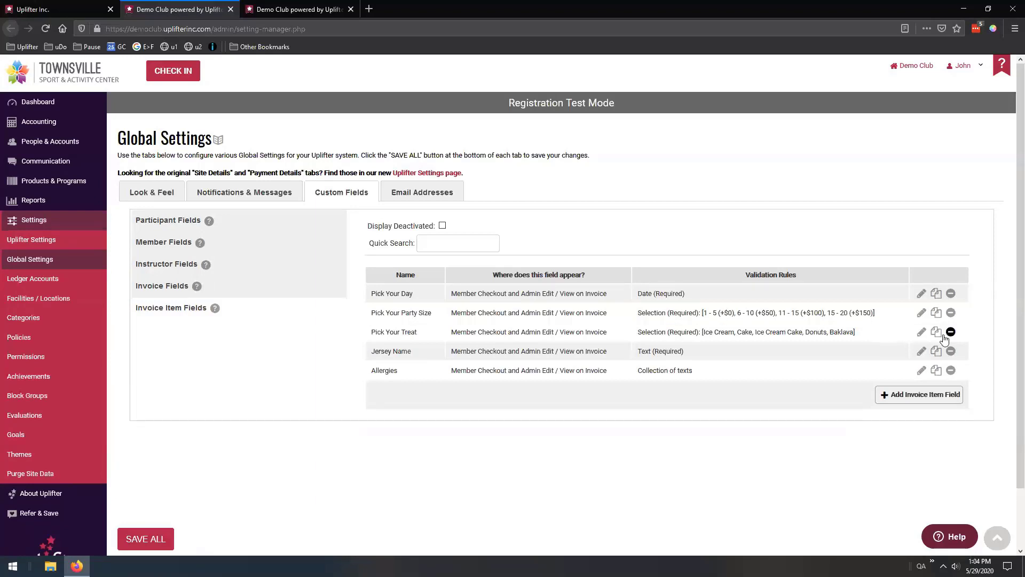
pyautogui.click(927, 395)
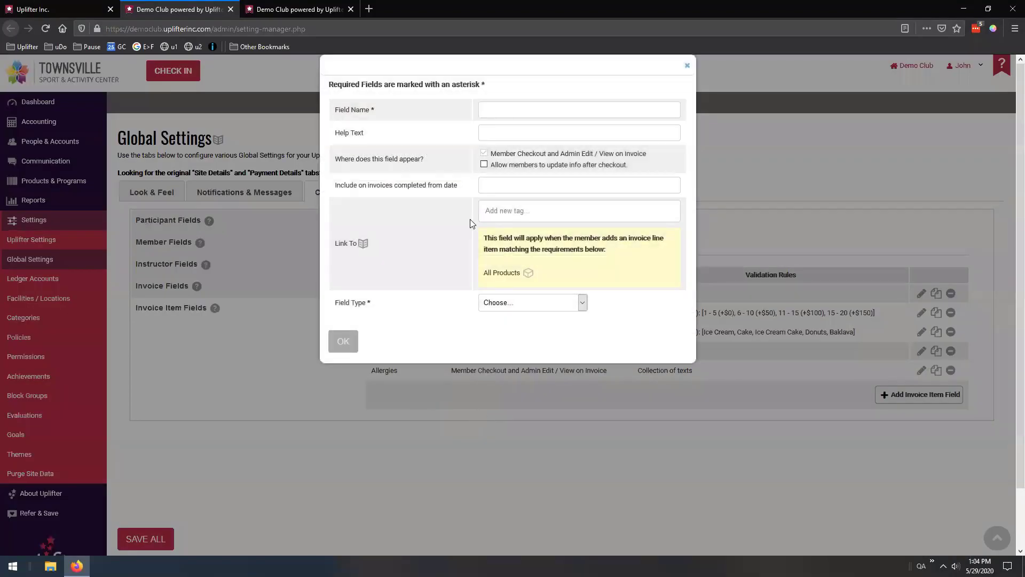
# Name the field 'Pick Your Meal' with help text 'Select your meal choice'
pyautogui.write('Pick your')
pyautogui.press('BackSpace')
pyautogui.press('BackSpace')
pyautogui.press('BackSpace')
pyautogui.write('Your Mea')
pyautogui.write('Select yoru meal ')
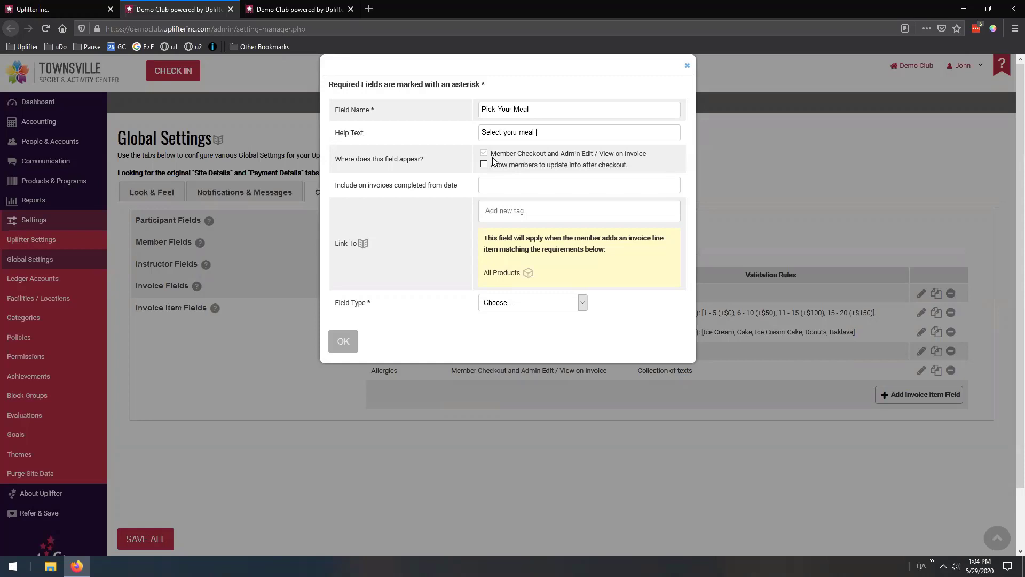
pyautogui.write('choice')
pyautogui.click(518, 132)
pyautogui.press('BackSpace')
pyautogui.press('BackSpace')
pyautogui.write('ur')
# Link the field to the BDAY::Birthday Party product
pyautogui.write('bd')
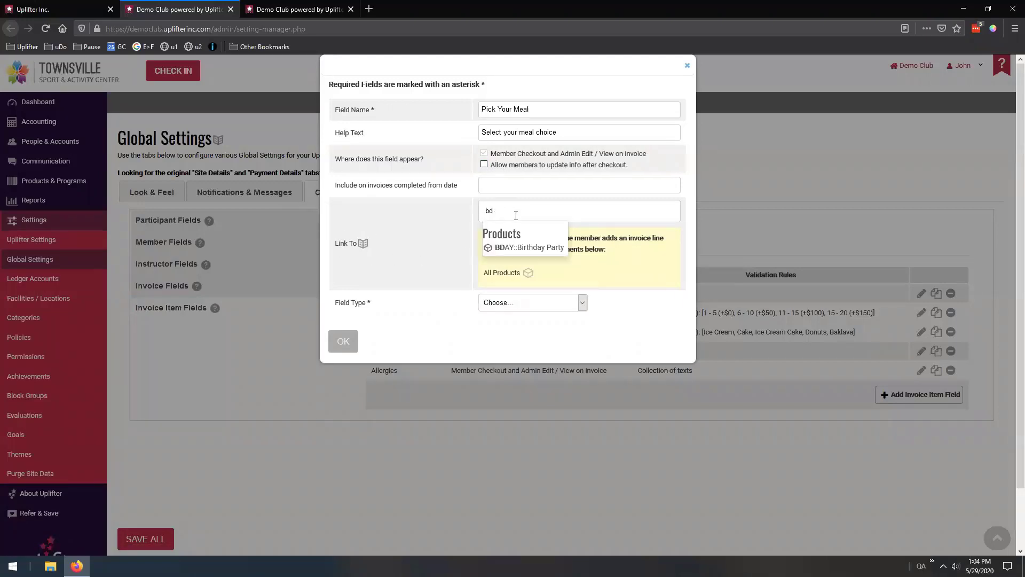
pyautogui.click(530, 247)
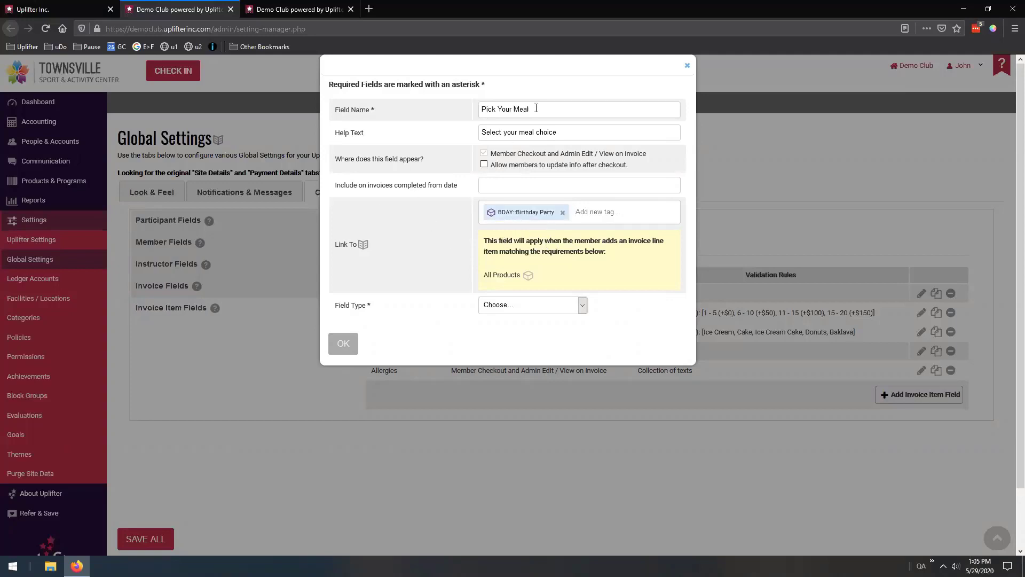
pyautogui.moveTo(536, 108); pyautogui.dragTo(473, 109)
pyautogui.click(450, 253)
pyautogui.click(522, 309)
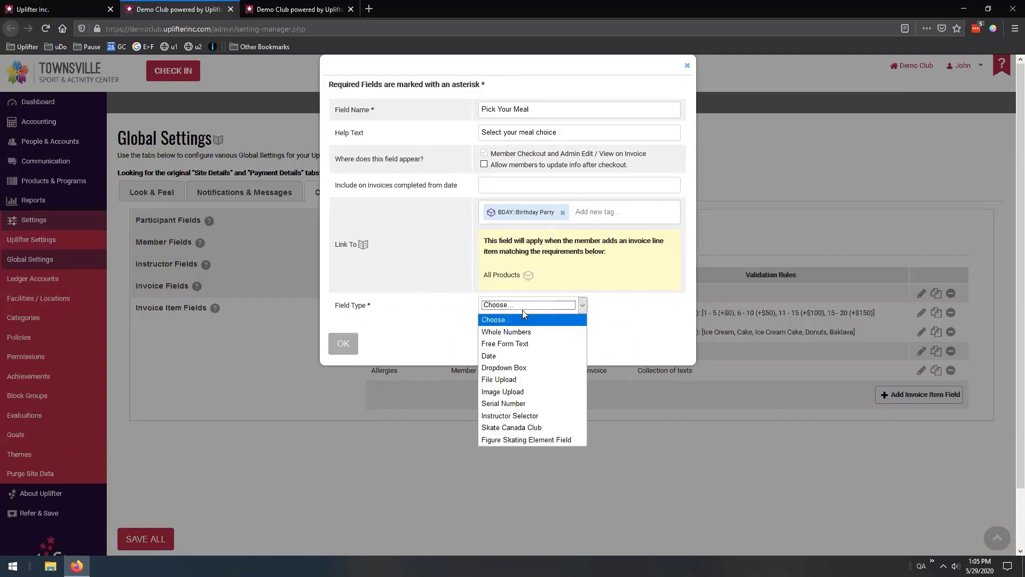
# Make the field a Dropdown Box with options Pizza Party ($0) and Burger Bonanza ($15)
pyautogui.click(522, 369)
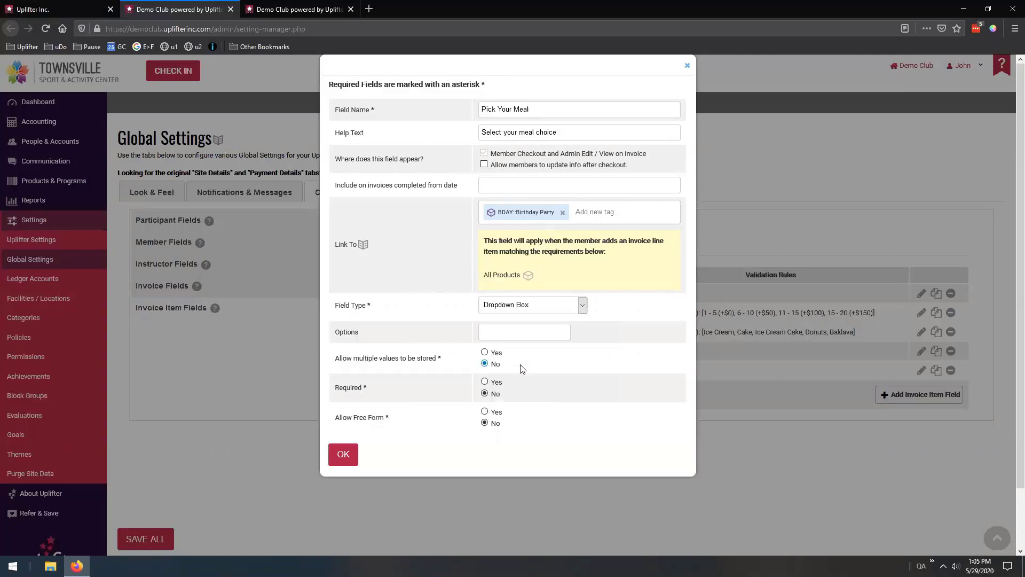
pyautogui.click(533, 336)
pyautogui.write('Pizza')
pyautogui.write(' Party')
pyautogui.write(' ()')
pyautogui.write('$0')
pyautogui.press('Return')
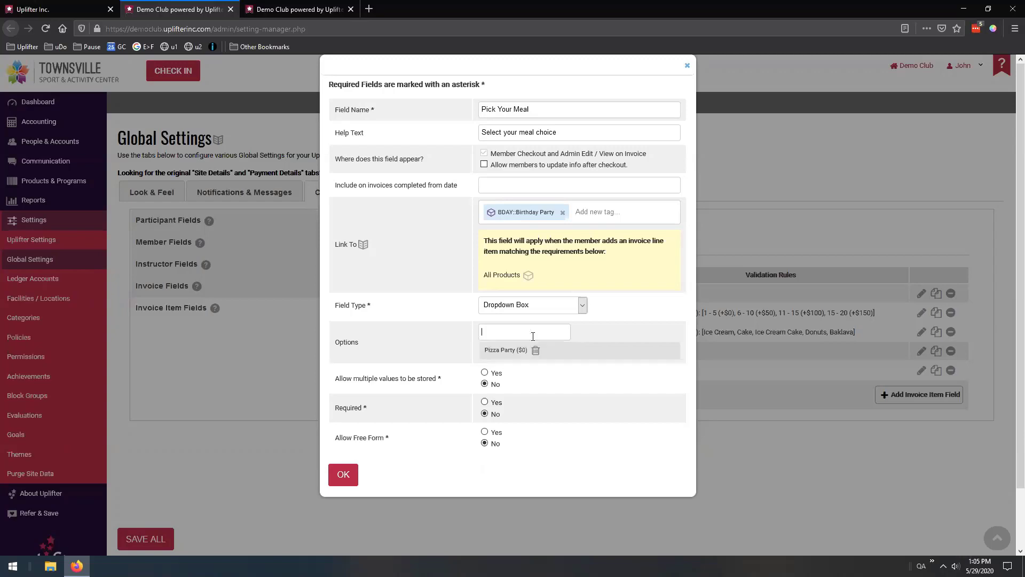
pyautogui.write('Burger Bonanza ($15)')
pyautogui.press('Return')
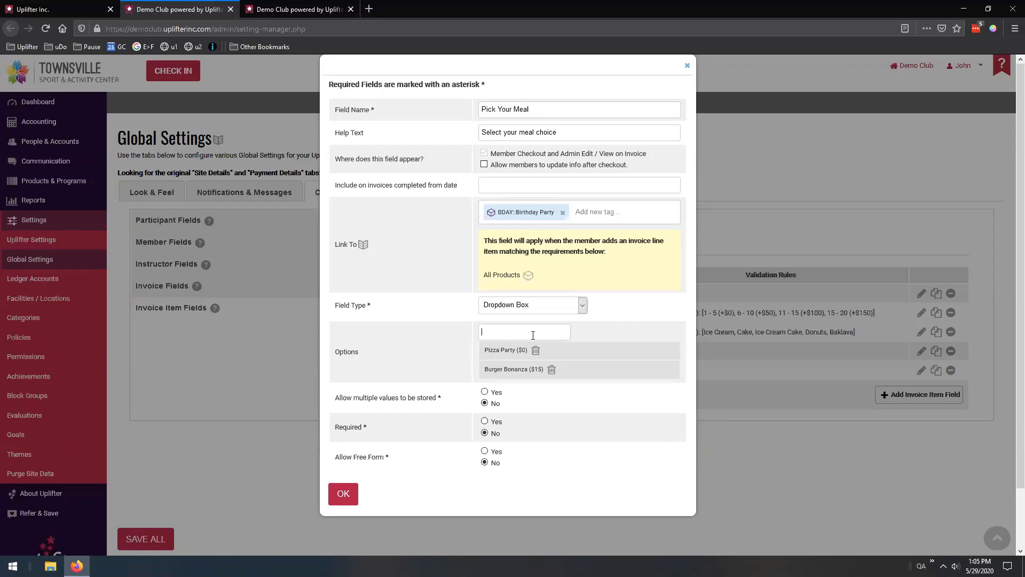
# Add Sub Celebration ($30) as the third option, correcting its text first
pyautogui.write('Sub Celebration ($30')
pyautogui.moveTo(533, 331); pyautogui.dragTo(549, 332)
pyautogui.moveTo(550, 332); pyautogui.dragTo(531, 336)
pyautogui.click(527, 331)
pyautogui.moveTo(549, 331); pyautogui.dragTo(483, 331)
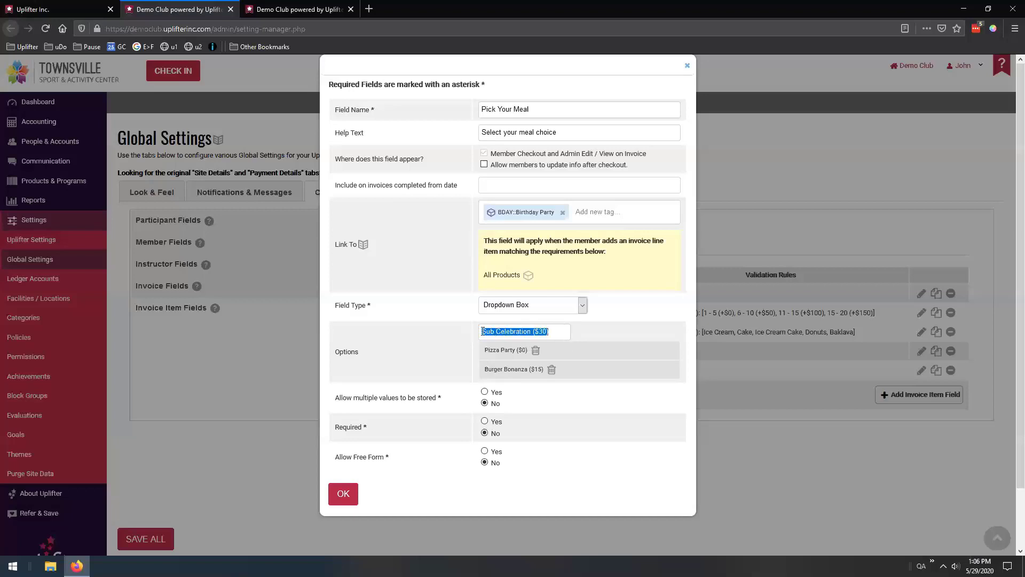
pyautogui.click(508, 331)
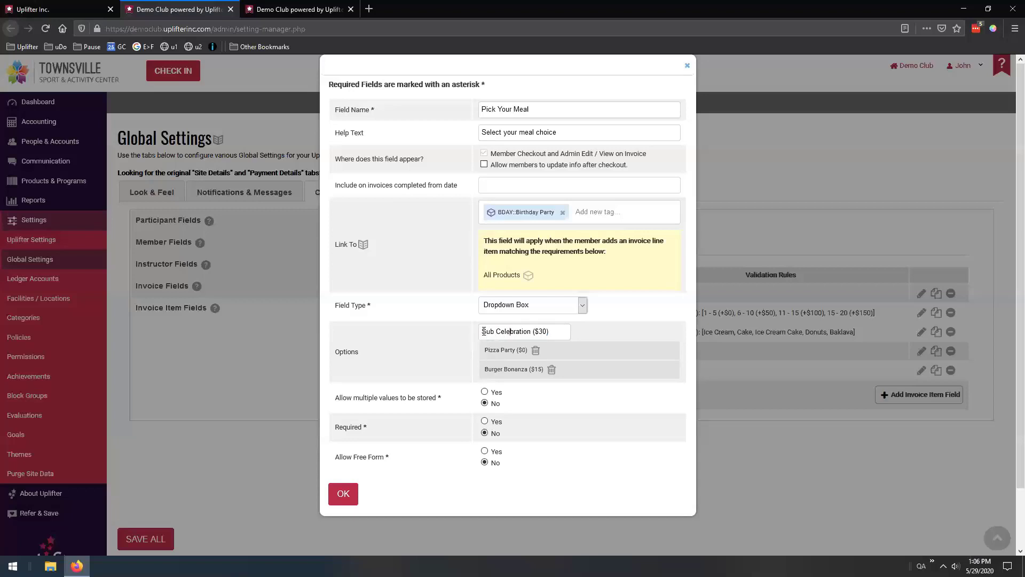
pyautogui.moveTo(481, 331); pyautogui.dragTo(549, 332)
pyautogui.click(559, 332)
pyautogui.moveTo(549, 332); pyautogui.dragTo(553, 333)
pyautogui.doubleClick(561, 330)
pyautogui.press('Left')
pyautogui.press('Left')
pyautogui.press('Left')
pyautogui.press('Left')
pyautogui.press('Left')
pyautogui.click(482, 331)
pyautogui.press('Return')
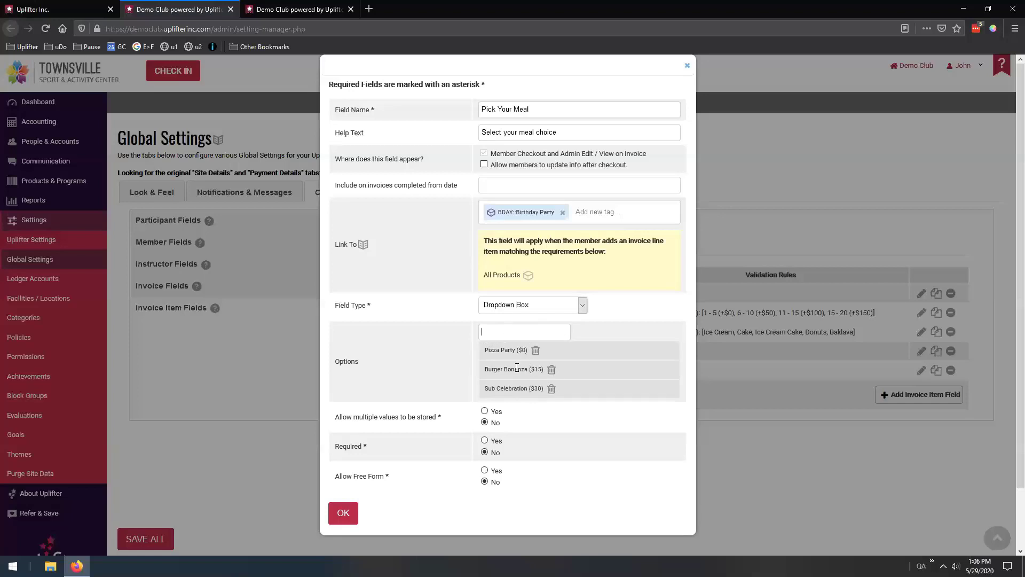
# Add a 'No meal' option, then delete it again
pyautogui.scroll(-2, 510, 304)
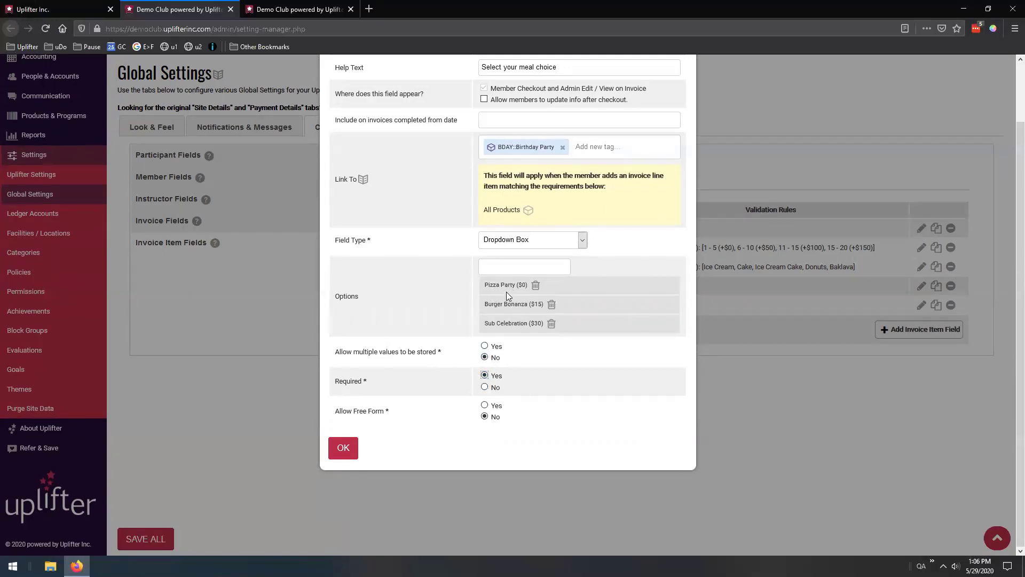
pyautogui.click(514, 268)
pyautogui.write('No meal')
pyautogui.press('Return')
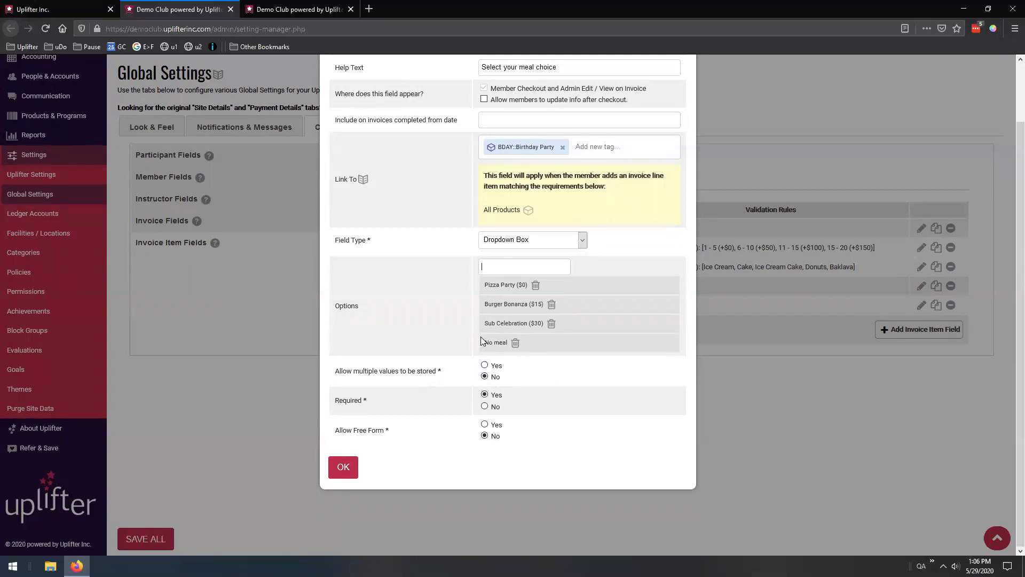
pyautogui.click(515, 343)
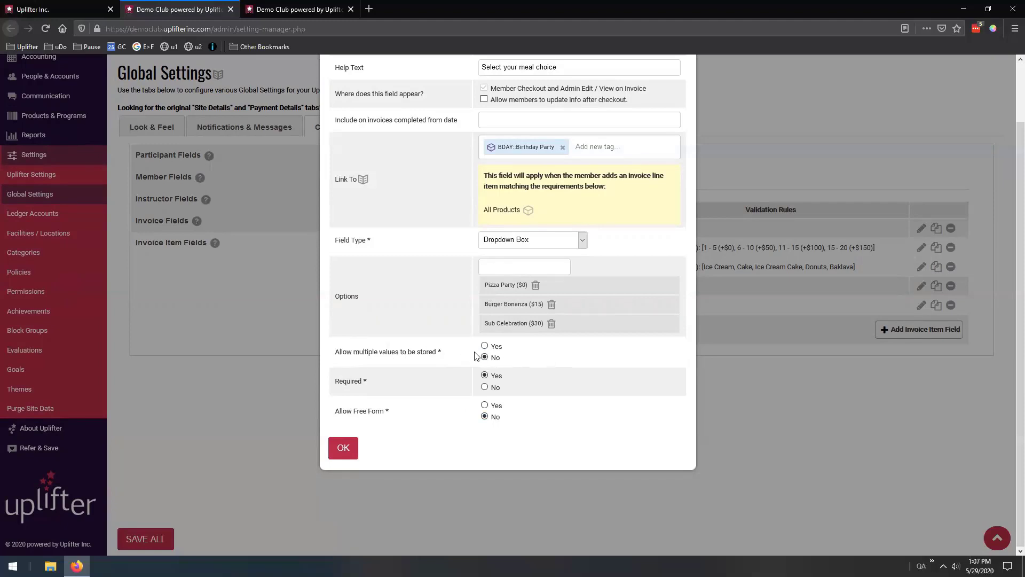
# Make Pick Your Meal required, save it, and move it right after Pick Your Party Size
pyautogui.moveTo(359, 351); pyautogui.dragTo(430, 349)
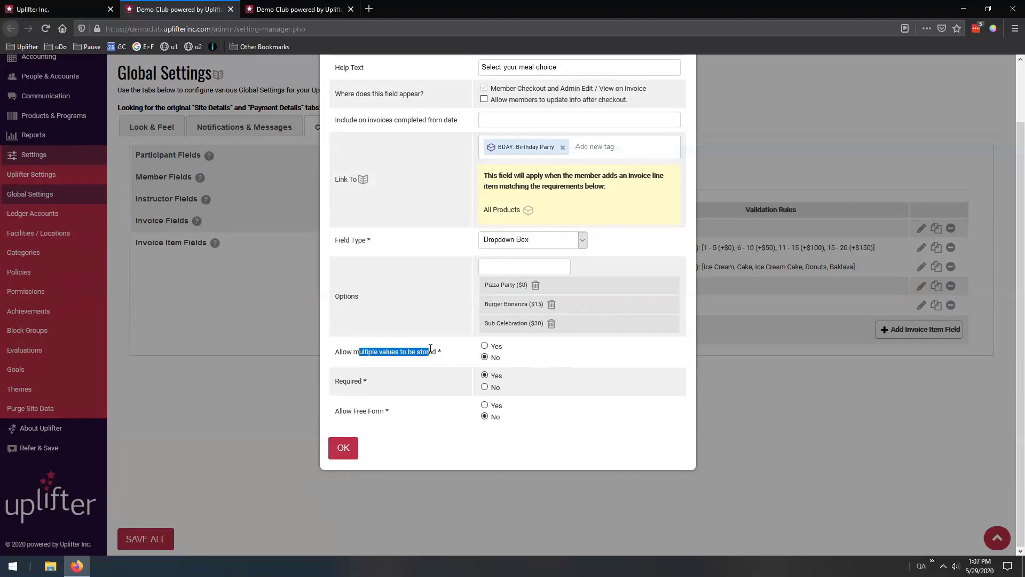
pyautogui.moveTo(347, 411); pyautogui.dragTo(381, 411)
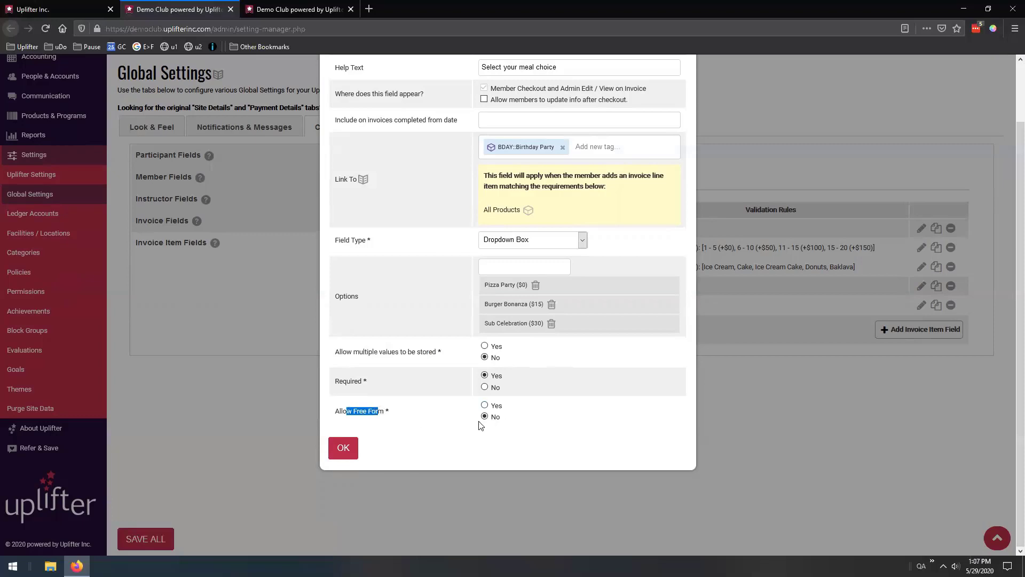
pyautogui.click(384, 361)
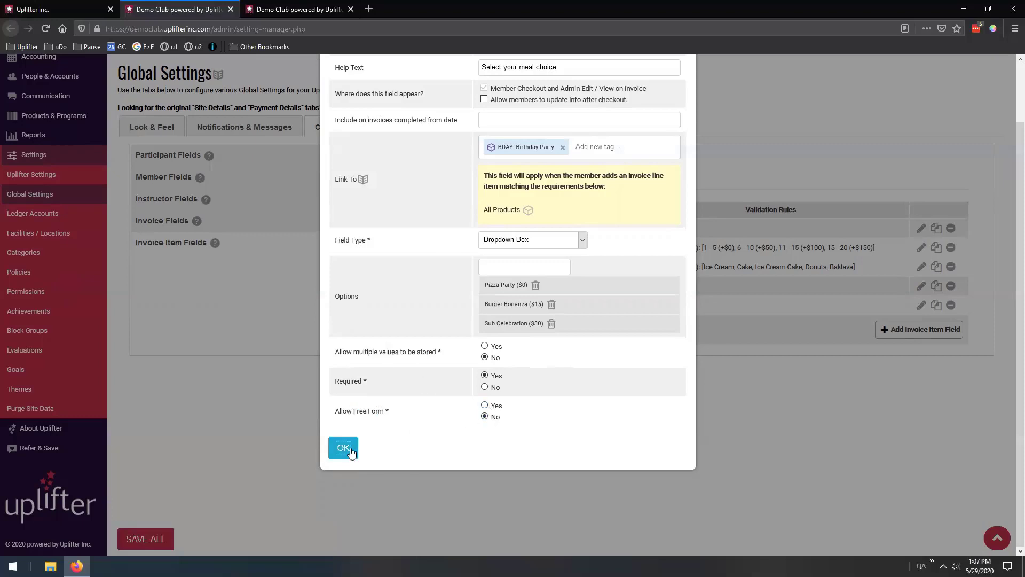
pyautogui.click(344, 449)
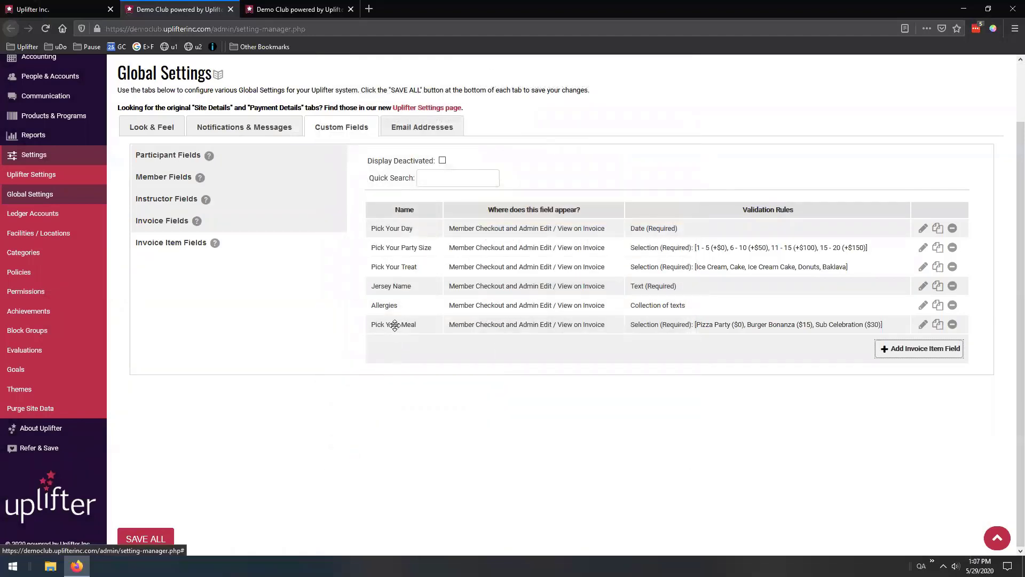
pyautogui.moveTo(395, 325); pyautogui.dragTo(404, 265)
pyautogui.moveTo(404, 258); pyautogui.dragTo(404, 262)
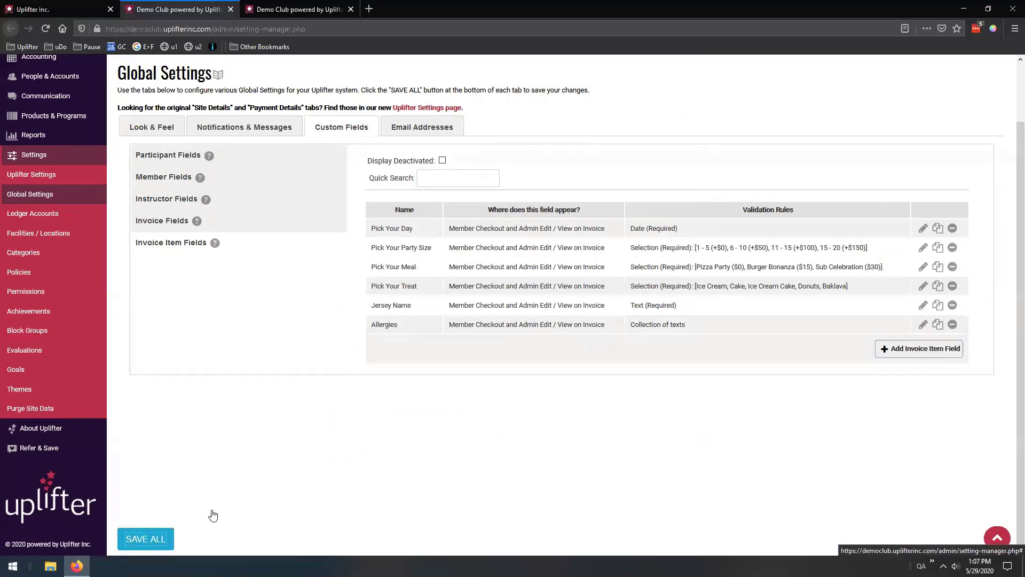
# Save all custom field changes, review Pick Your Party Size, then switch to the Discounts page
pyautogui.click(145, 538)
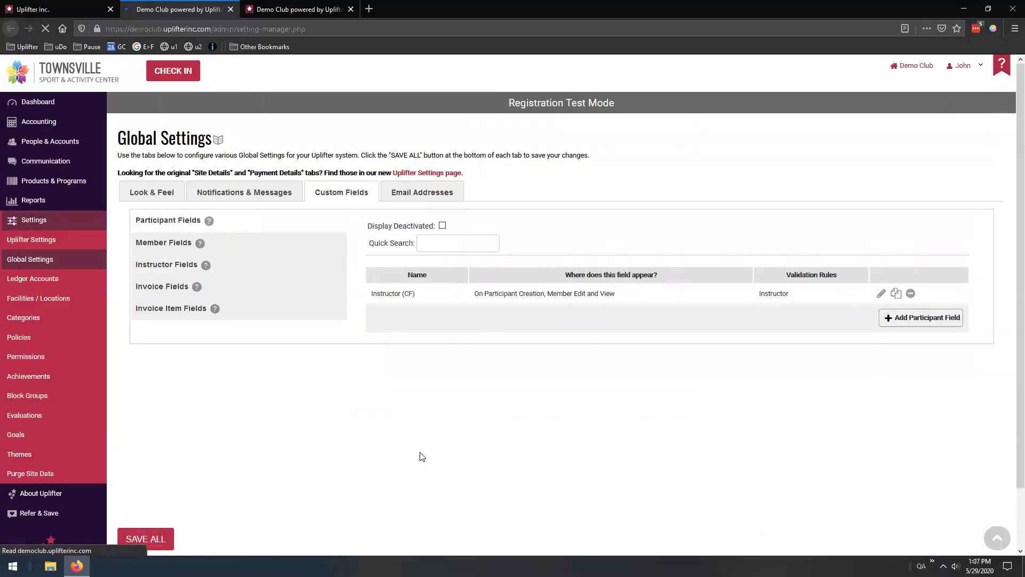
pyautogui.click(163, 307)
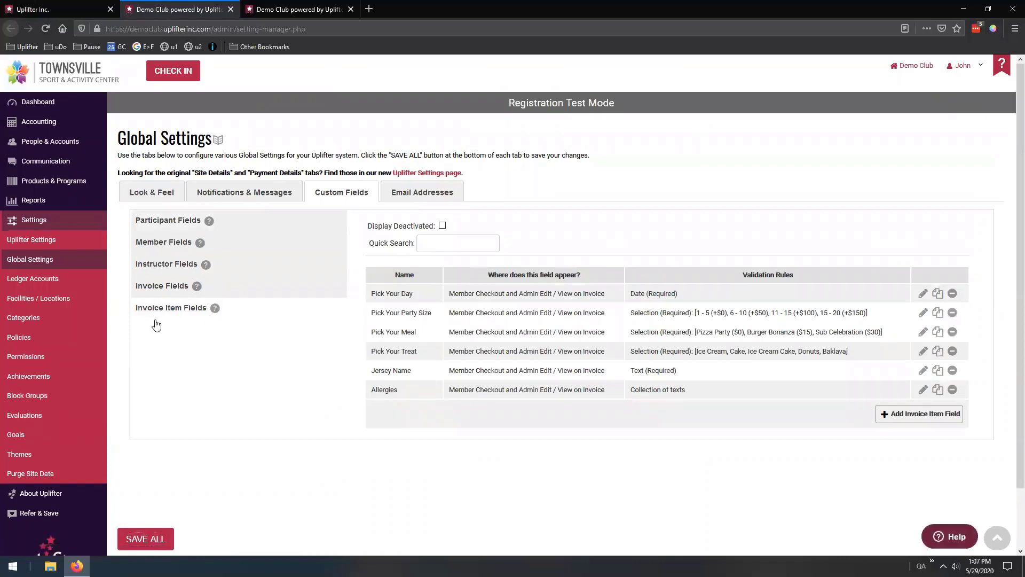
pyautogui.click(923, 313)
pyautogui.scroll(-1, 384, 377)
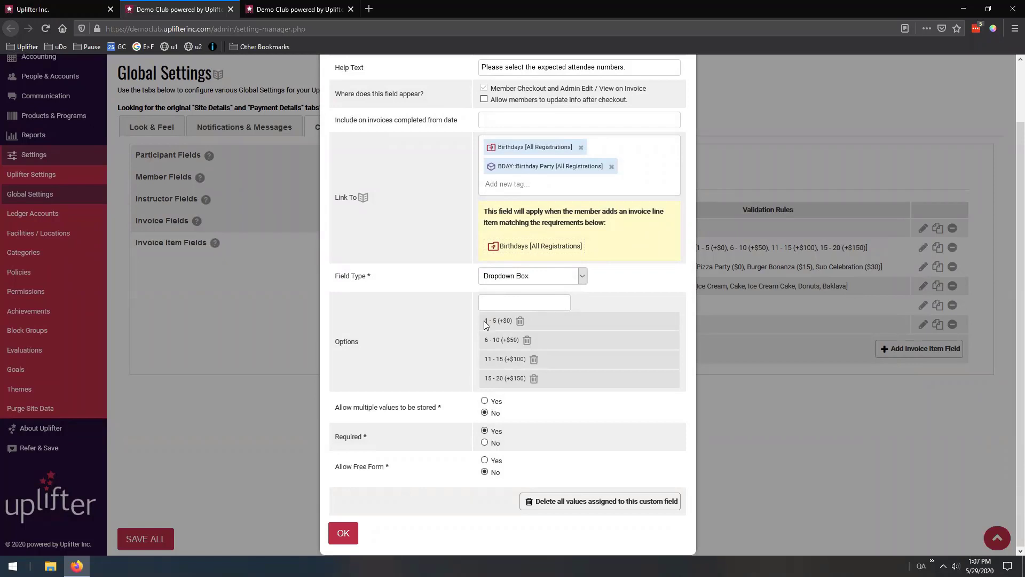
pyautogui.click(286, 8)
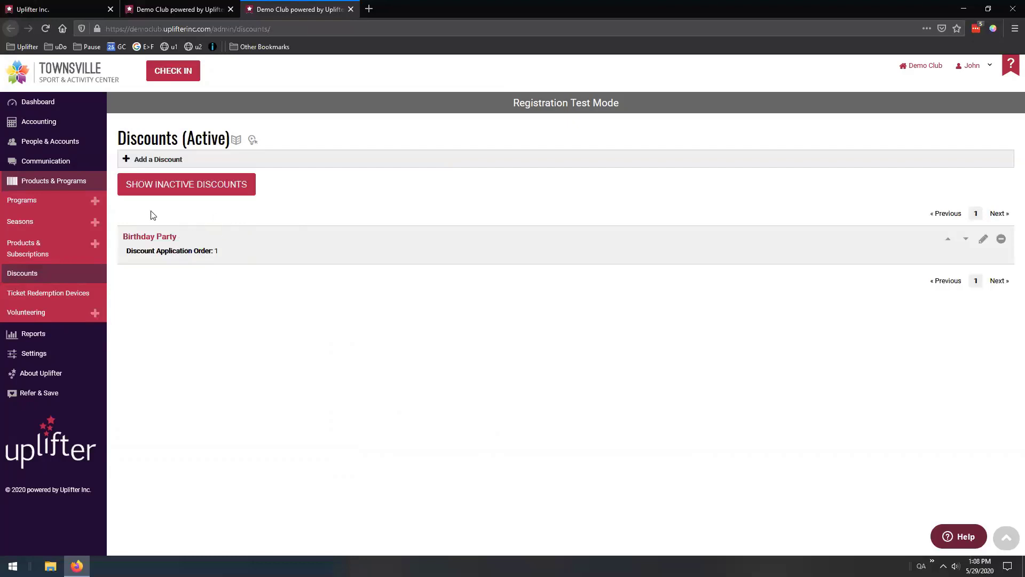
pyautogui.click(984, 239)
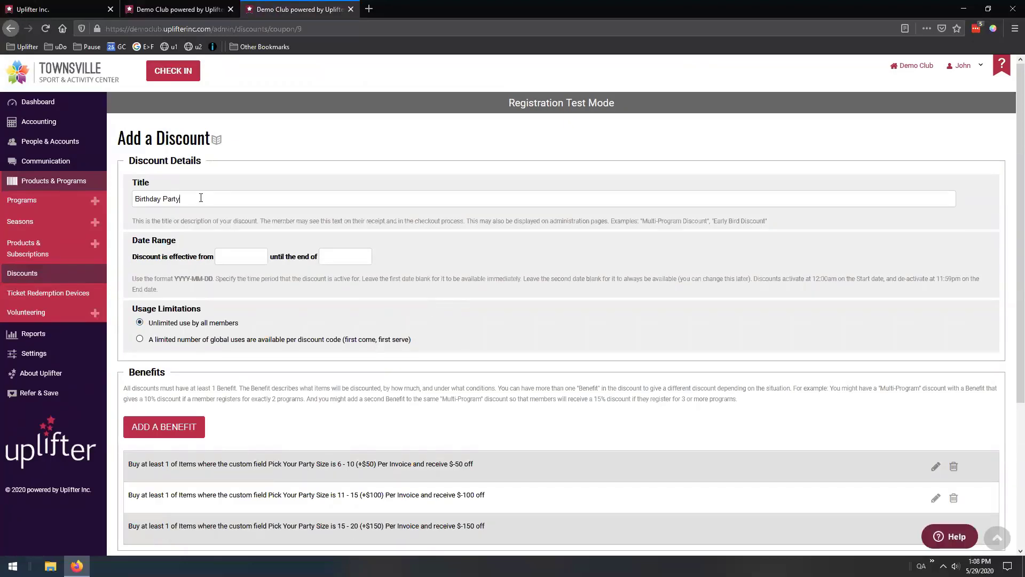
pyautogui.moveTo(183, 198); pyautogui.dragTo(127, 199)
pyautogui.scroll(-1, 322, 241)
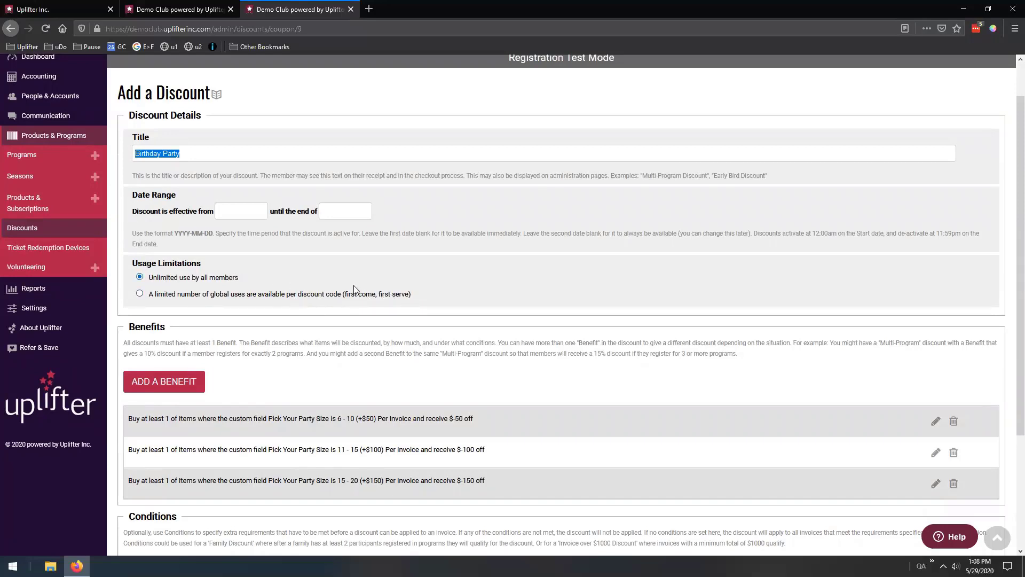
pyautogui.scroll(-5, 331, 265)
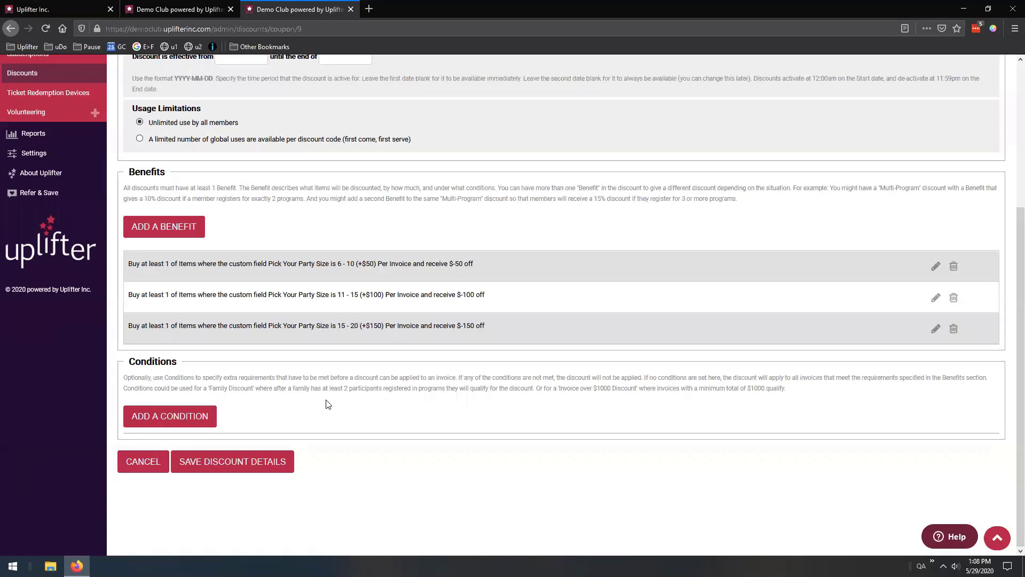
pyautogui.scroll(2, 230, 251)
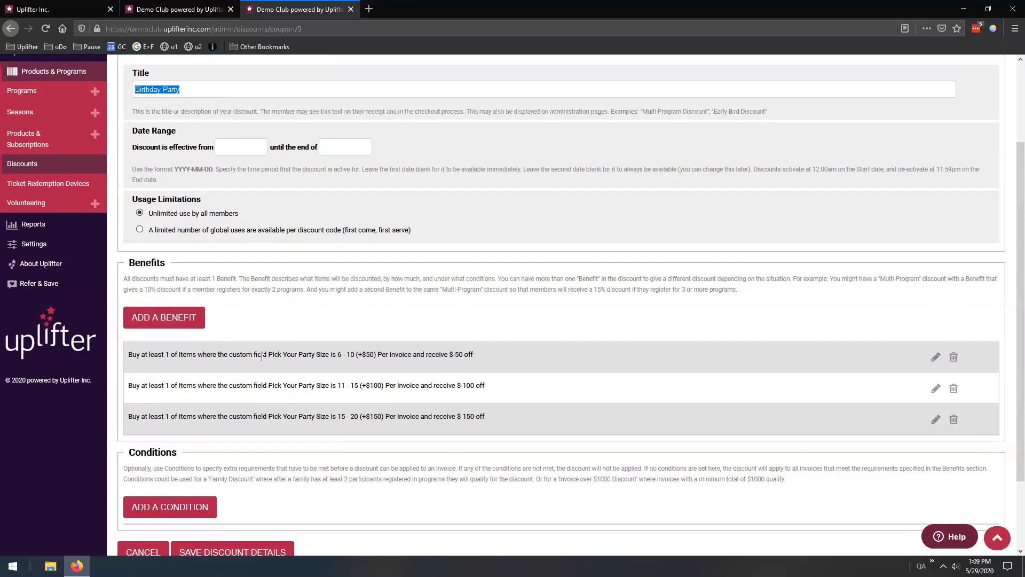
pyautogui.moveTo(336, 355); pyautogui.dragTo(377, 354)
pyautogui.hotkey('ctrl', 'c')
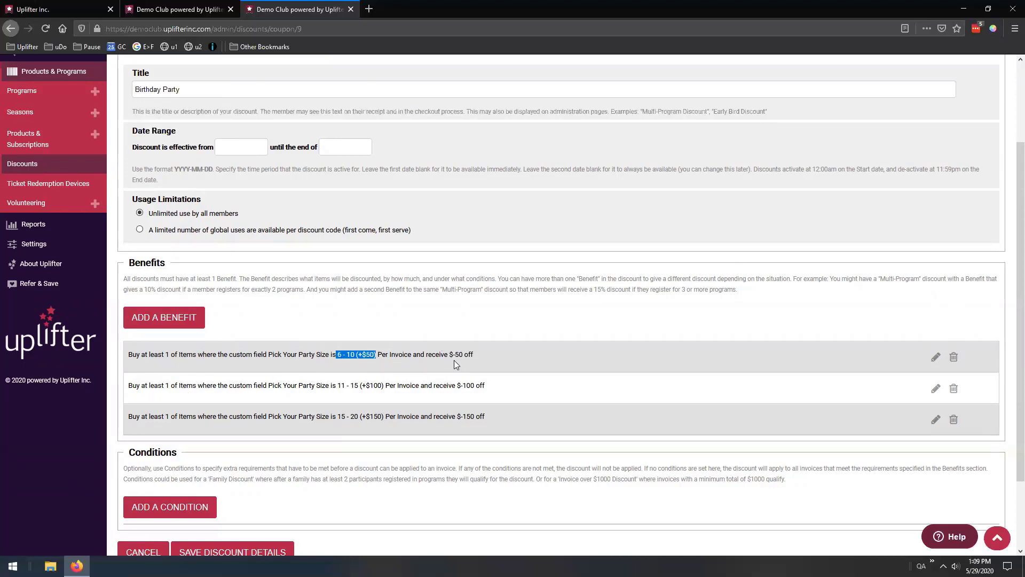
pyautogui.moveTo(449, 354); pyautogui.dragTo(475, 357)
pyautogui.click(458, 336)
pyautogui.moveTo(453, 354); pyautogui.dragTo(473, 356)
pyautogui.click(472, 359)
# Add an Item Count Discount benefit qualifying by the Pick Your Meal custom field value
pyautogui.click(158, 326)
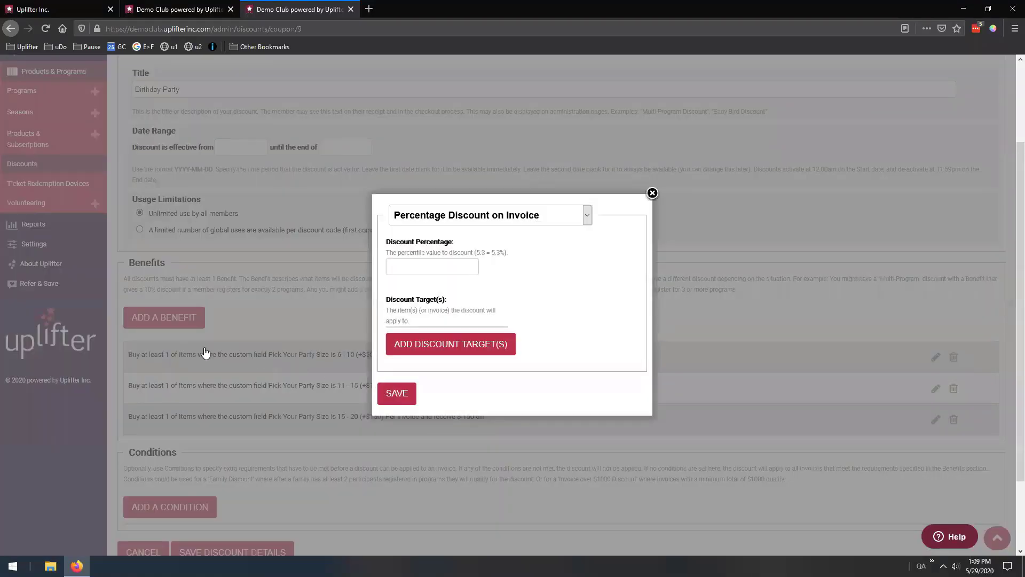
pyautogui.click(520, 220)
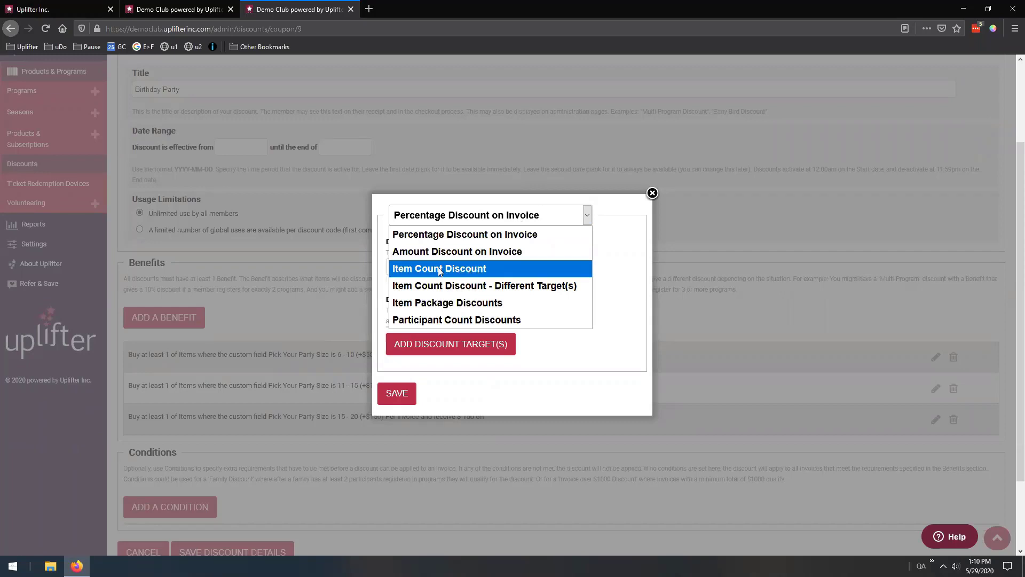
pyautogui.click(454, 270)
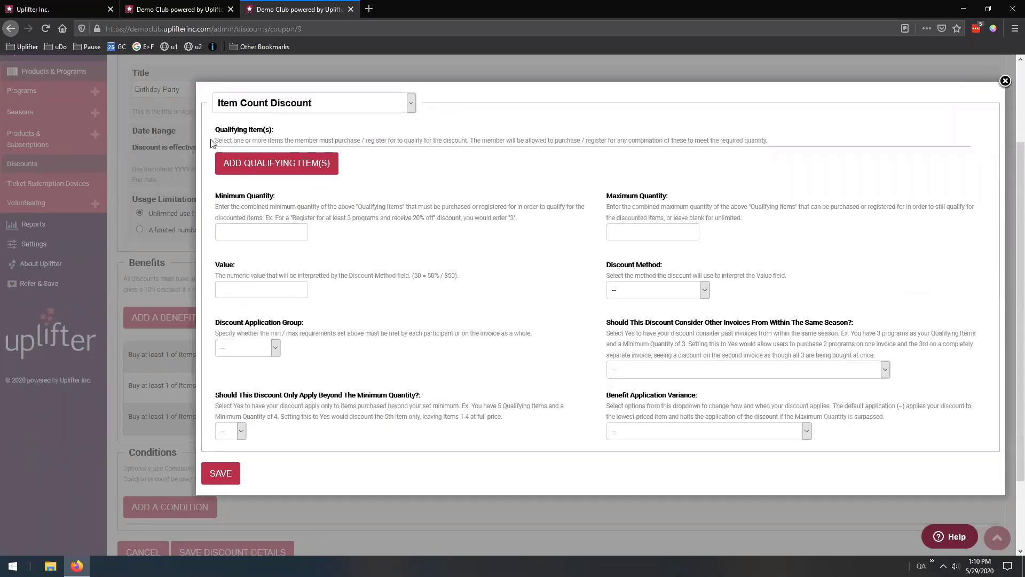
pyautogui.click(286, 171)
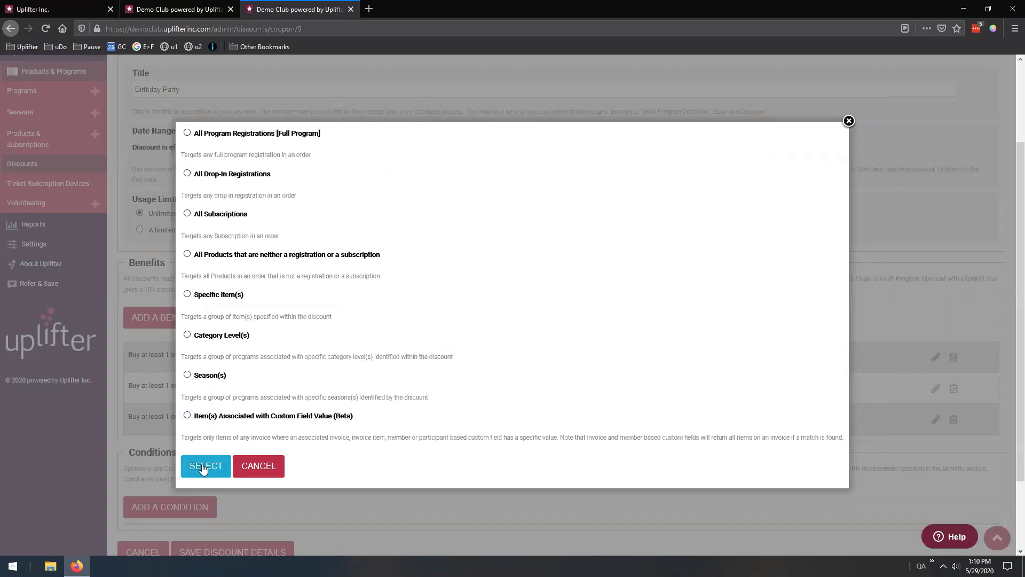
pyautogui.click(196, 417)
pyautogui.click(199, 468)
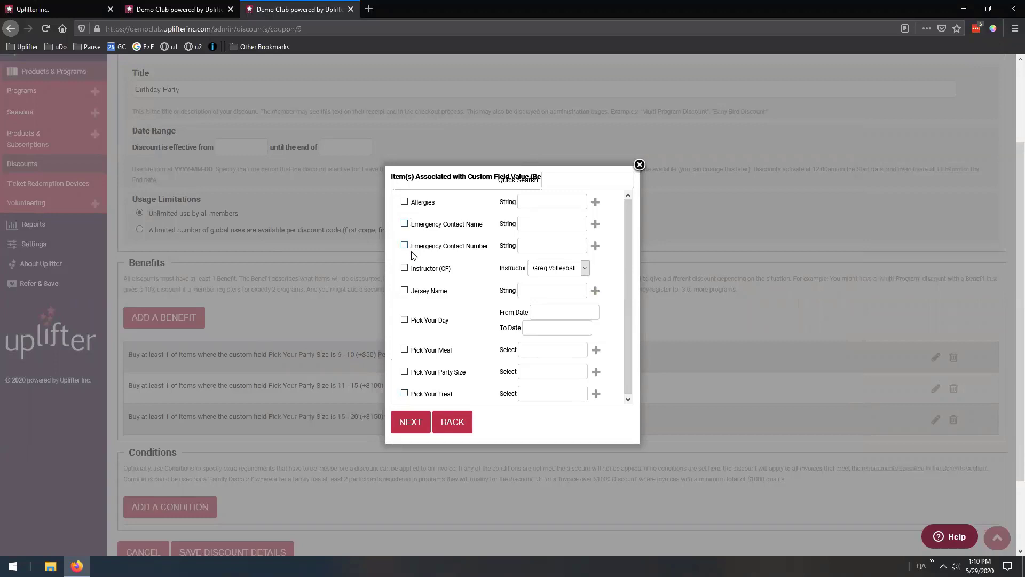
pyautogui.scroll(-1, 416, 267)
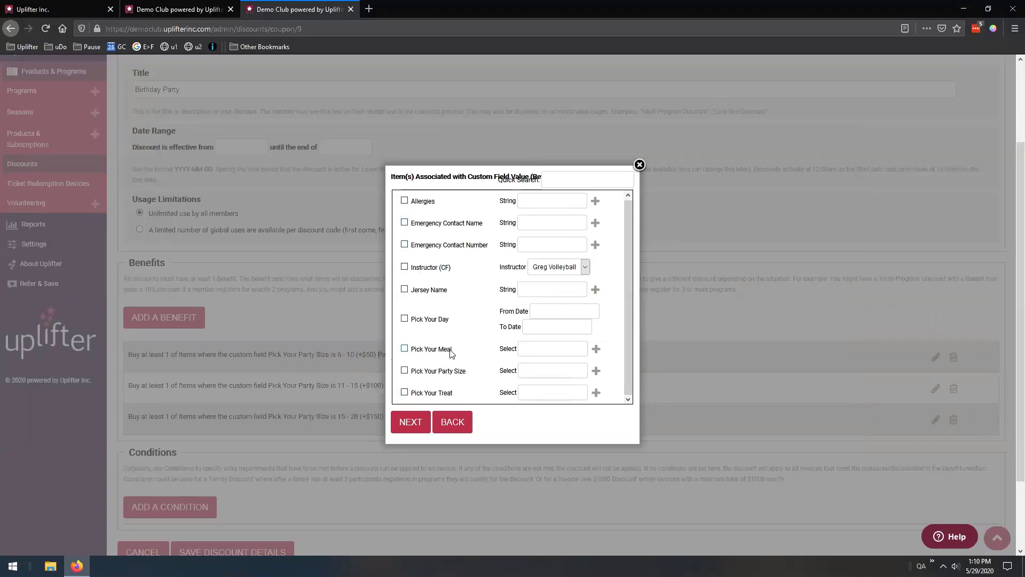
pyautogui.click(405, 351)
# Copy '6 - 10 (+$50)' from the custom field settings into the Pick Your Meal value and confirm
pyautogui.click(190, 6)
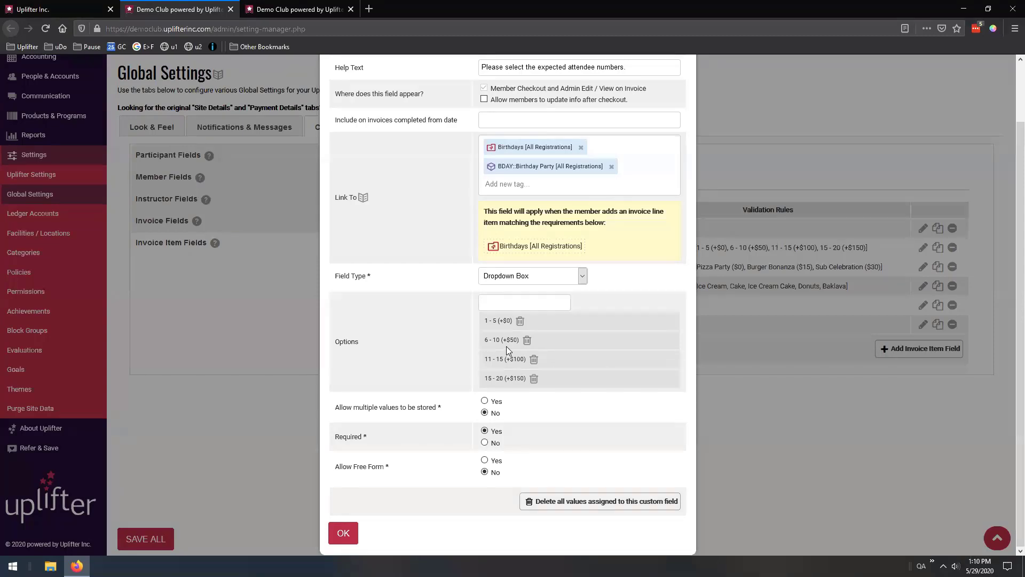
pyautogui.moveTo(485, 341); pyautogui.dragTo(518, 341)
pyautogui.click(305, 9)
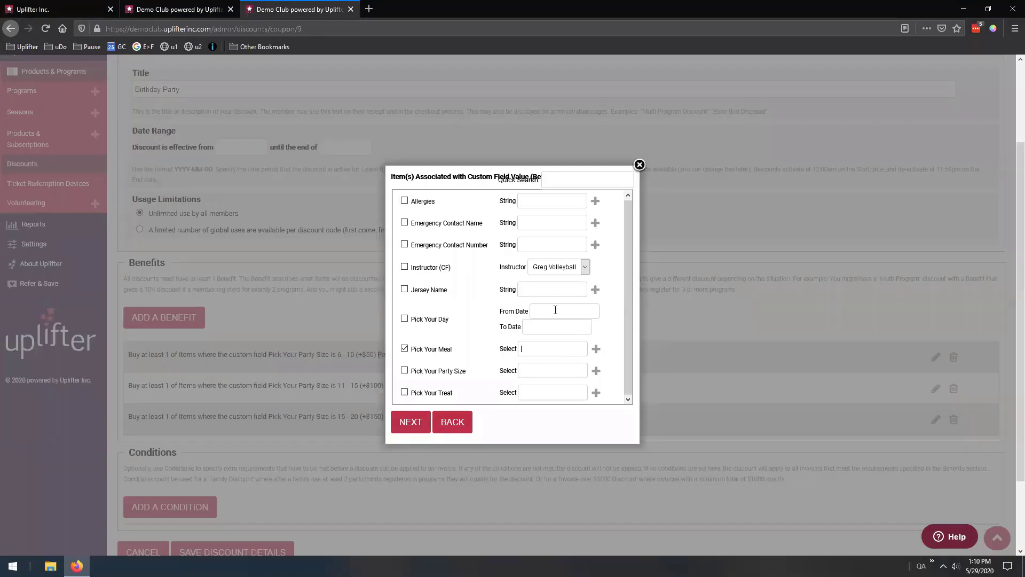
pyautogui.click(535, 347)
pyautogui.hotkey('ctrl', 'v')
pyautogui.click(176, 10)
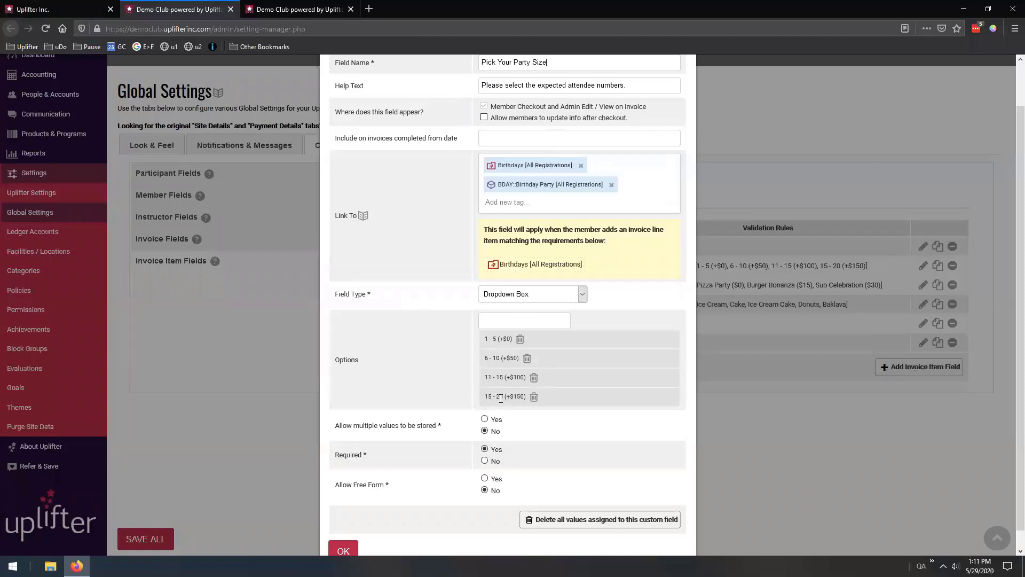
pyautogui.click(295, 9)
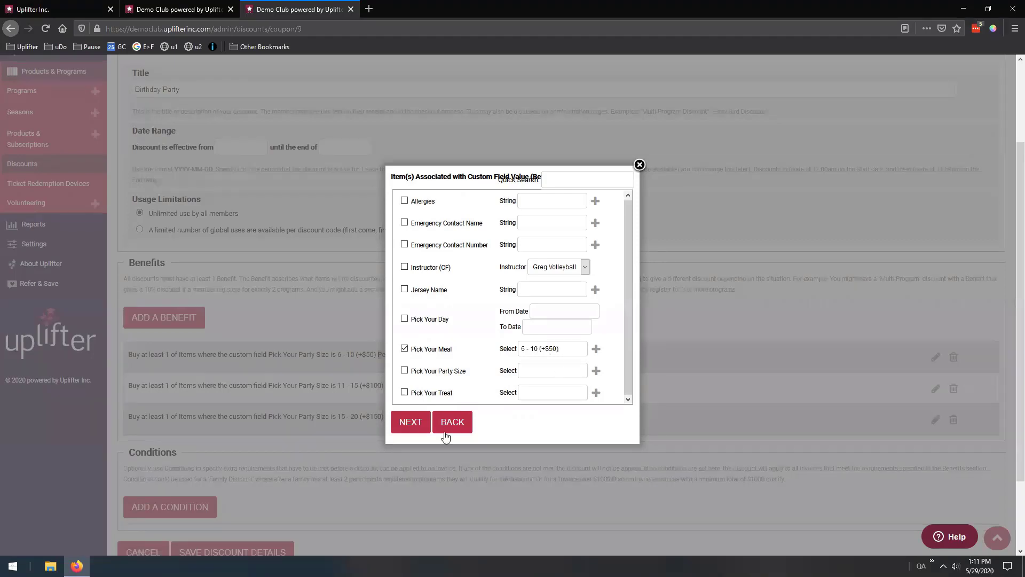
pyautogui.click(408, 424)
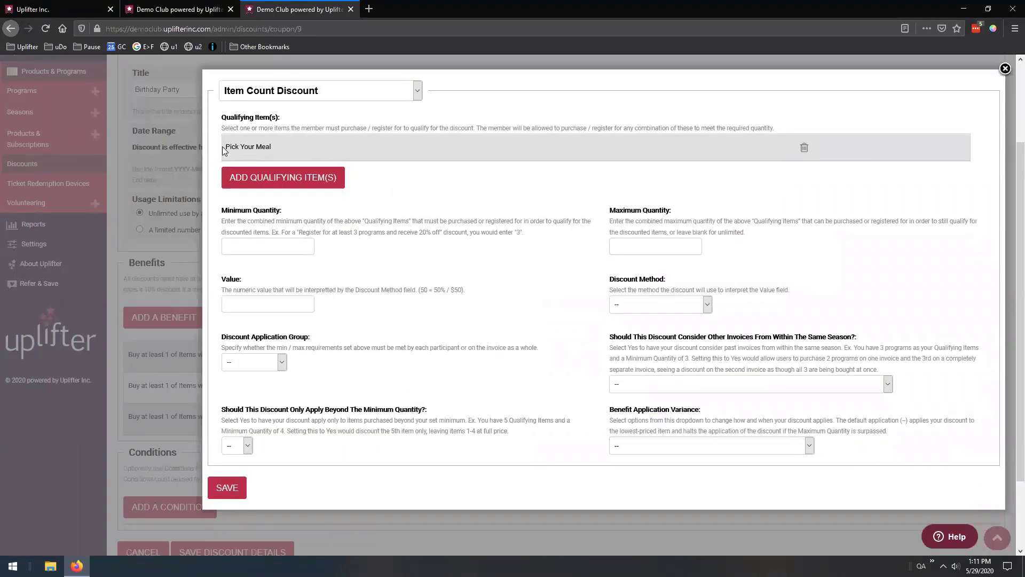
# Give the benefit value -50, Amount (Dollars) Off, Per Invoice application, and save it
pyautogui.moveTo(222, 147); pyautogui.dragTo(276, 148)
pyautogui.click(360, 146)
pyautogui.hotkey('ctrl', 'shift', 'Tab')
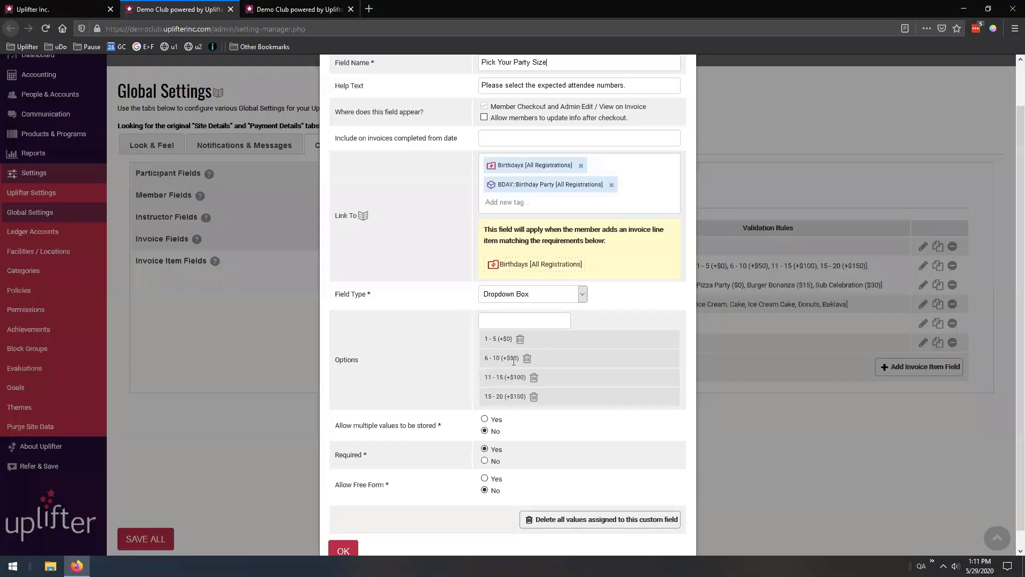
pyautogui.hotkey('ctrl', 'Tab')
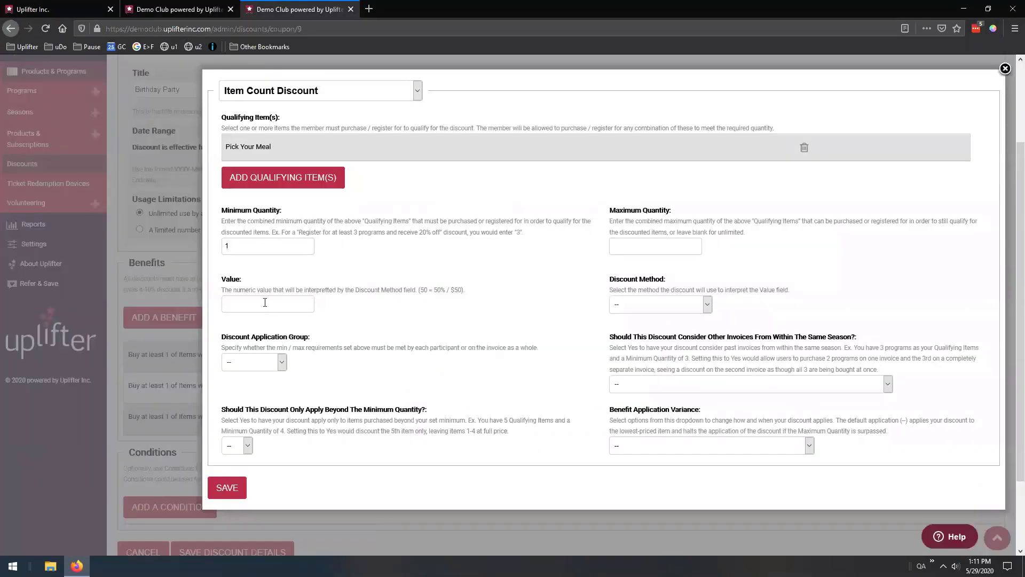
pyautogui.click(265, 303)
pyautogui.write('50')
pyautogui.click(661, 305)
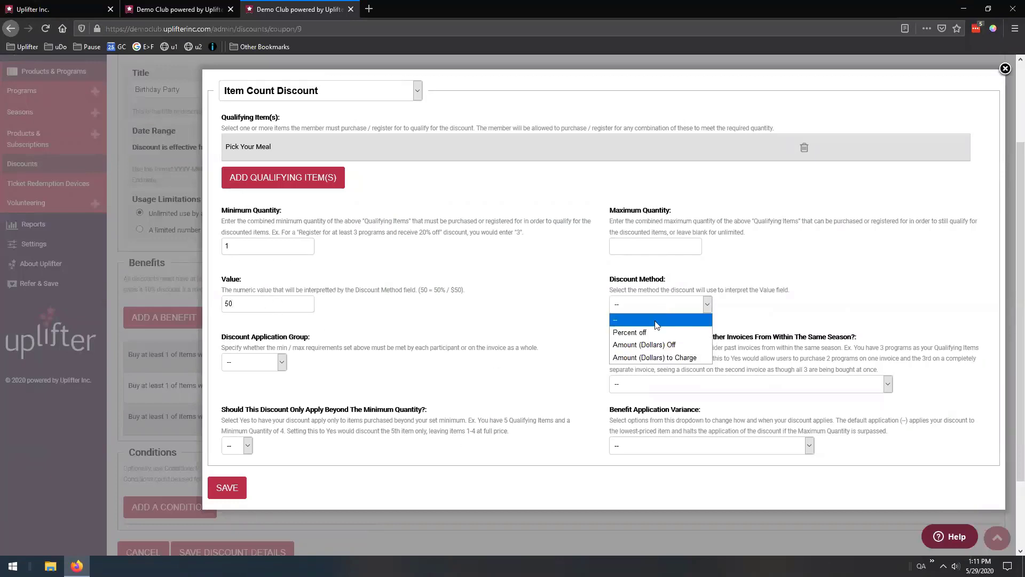
pyautogui.click(669, 347)
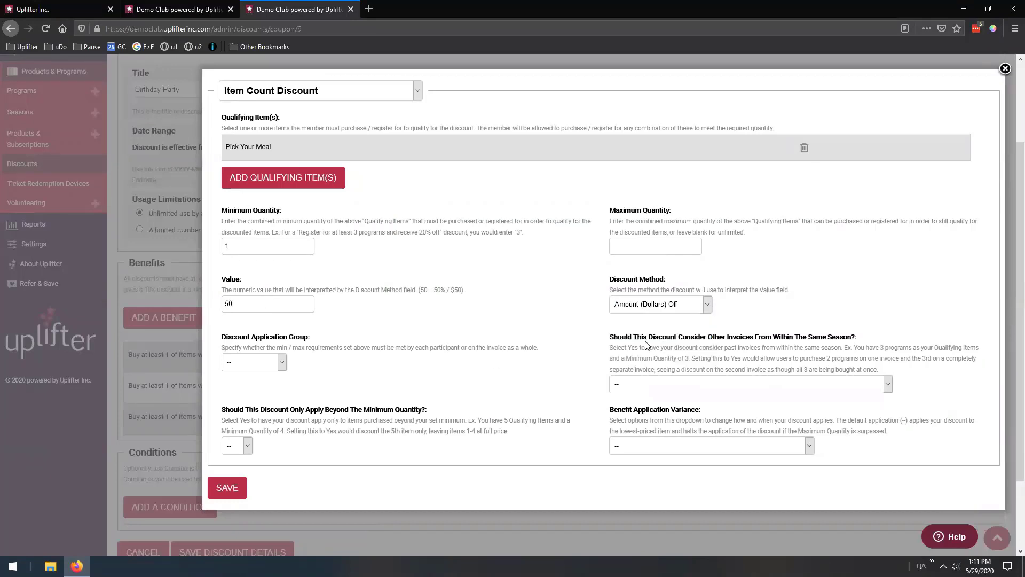
pyautogui.click(226, 303)
pyautogui.click(263, 360)
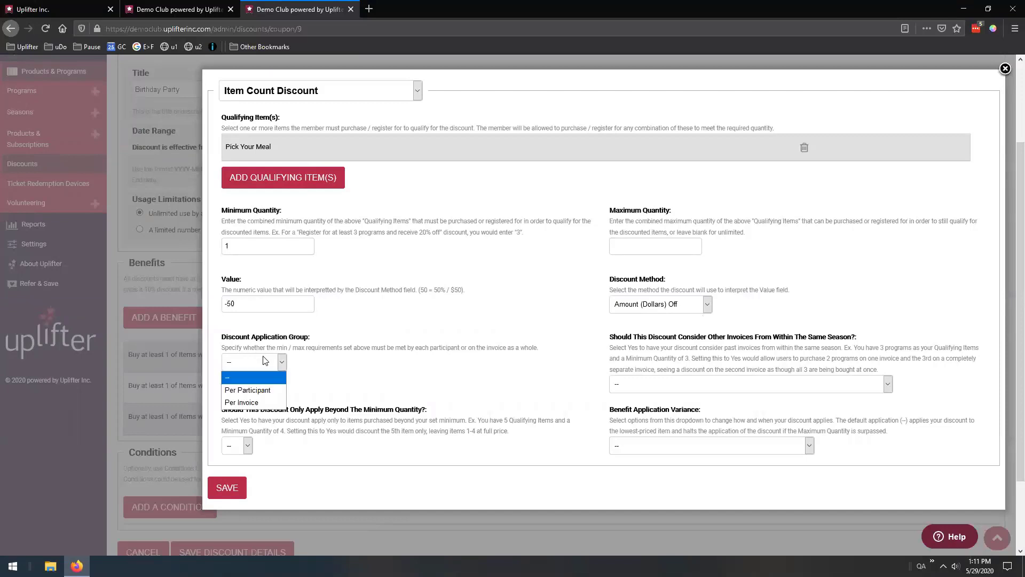
pyautogui.click(252, 403)
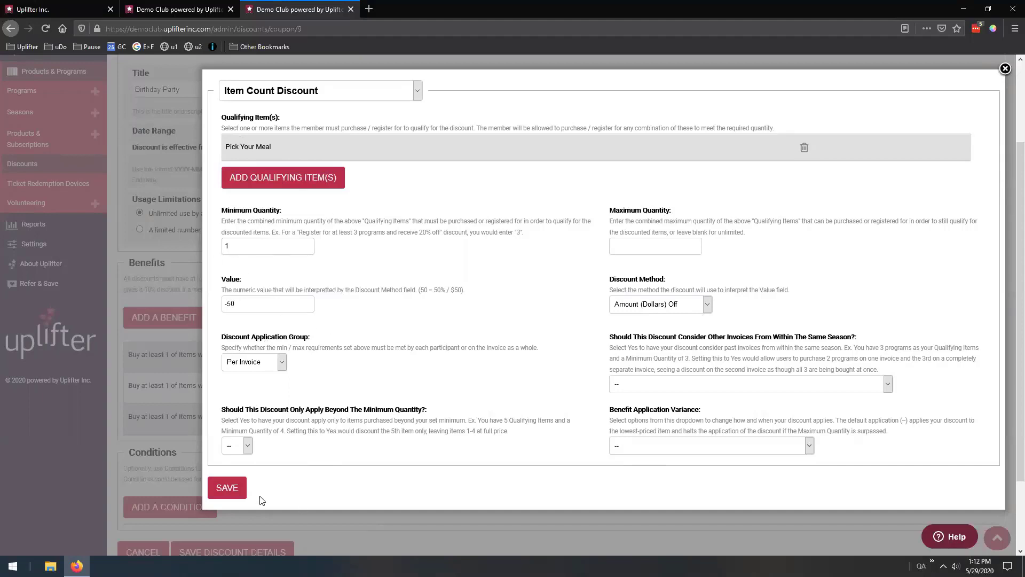
pyautogui.click(234, 492)
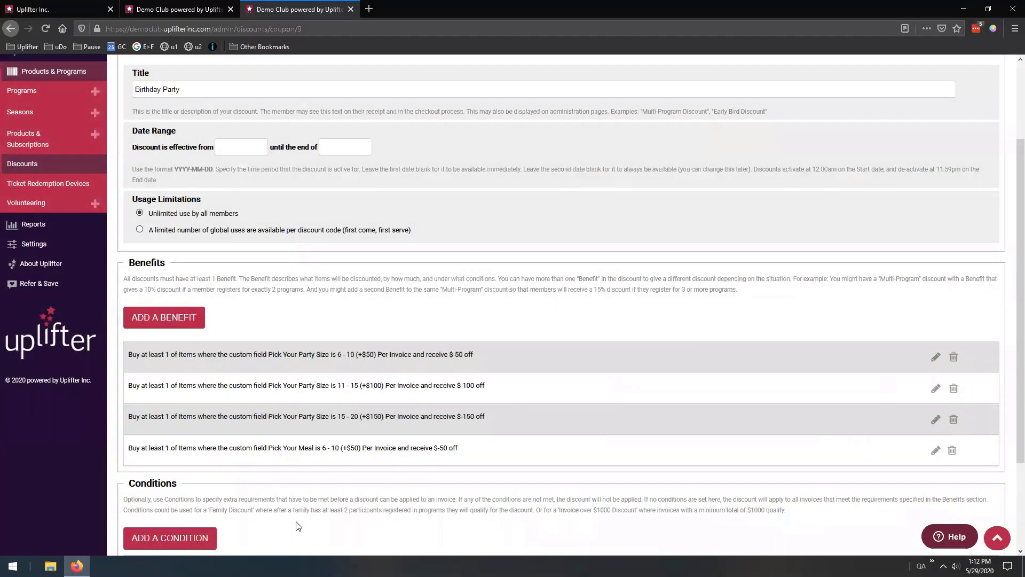
# Copy the 'Burger Bonanza ($15)' option text from the Pick Your Meal field settings
pyautogui.click(183, 12)
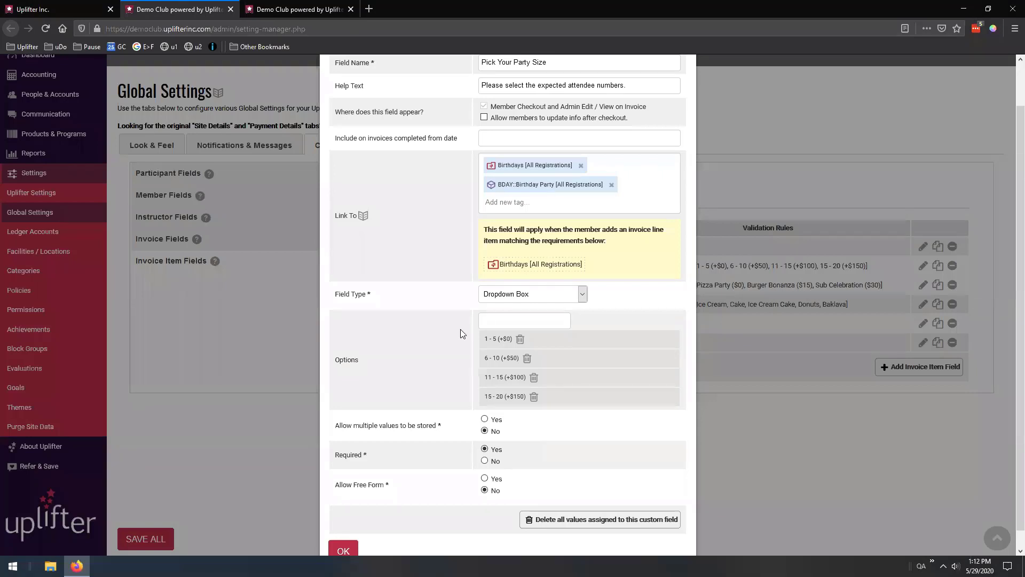
pyautogui.scroll(2, 624, 168)
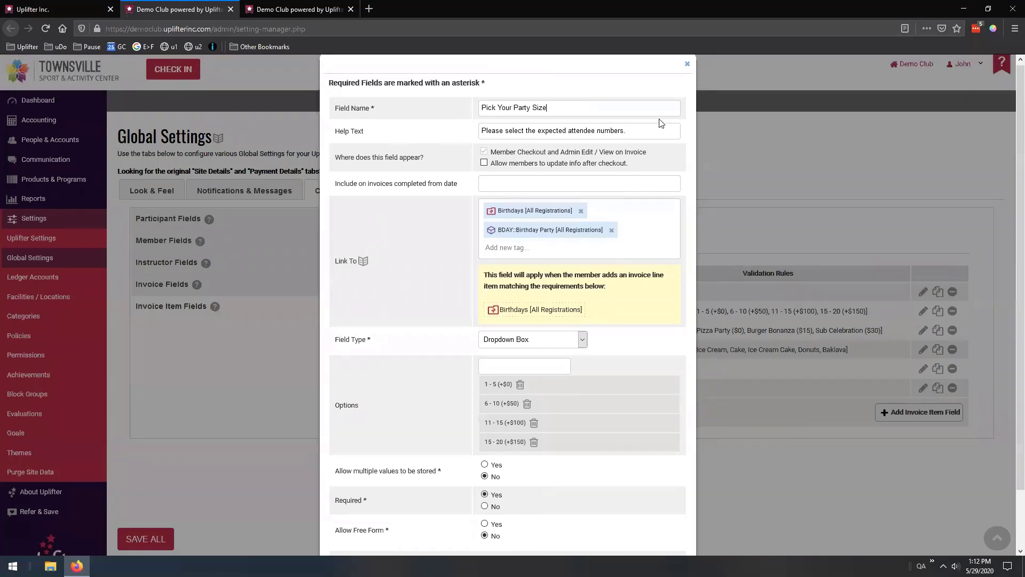
pyautogui.click(687, 65)
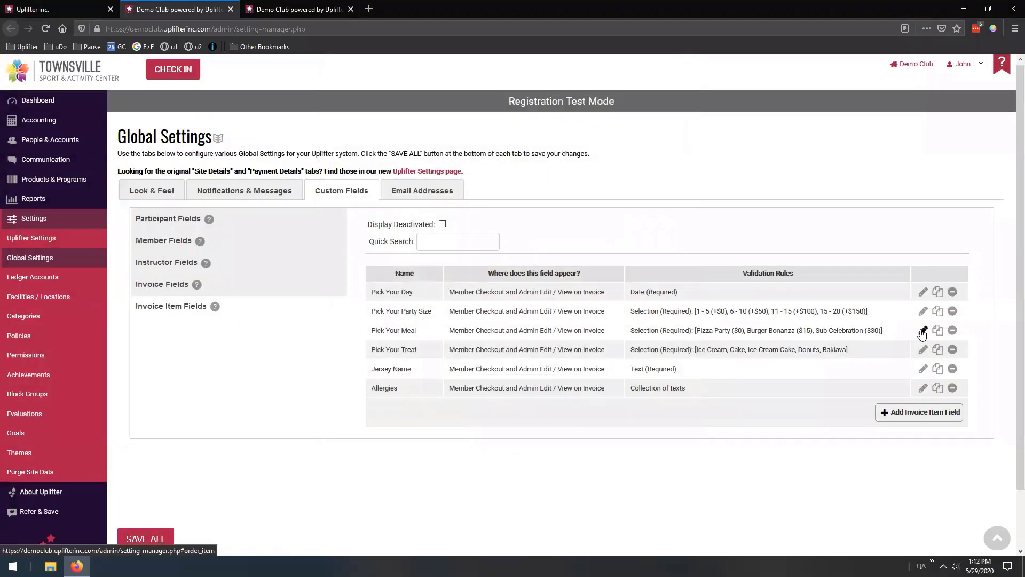
pyautogui.click(923, 330)
pyautogui.moveTo(544, 384); pyautogui.dragTo(485, 387)
pyautogui.hotkey('ctrl', 'c')
# Replace the fourth benefit's qualifying item with Pick Your Meal equal to Burger Bonanza ($15)
pyautogui.click(305, 13)
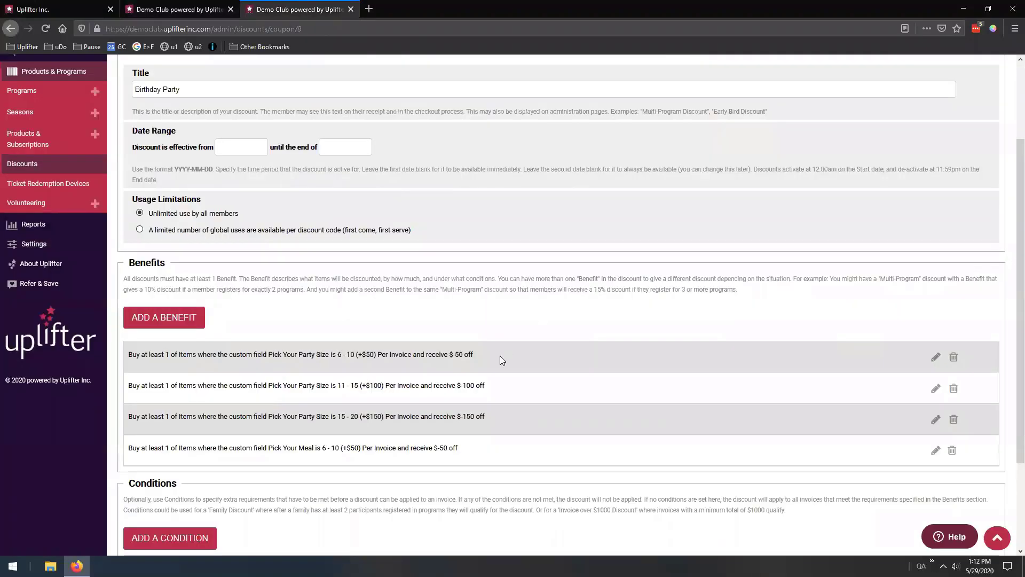
pyautogui.scroll(-1, 539, 411)
pyautogui.click(935, 405)
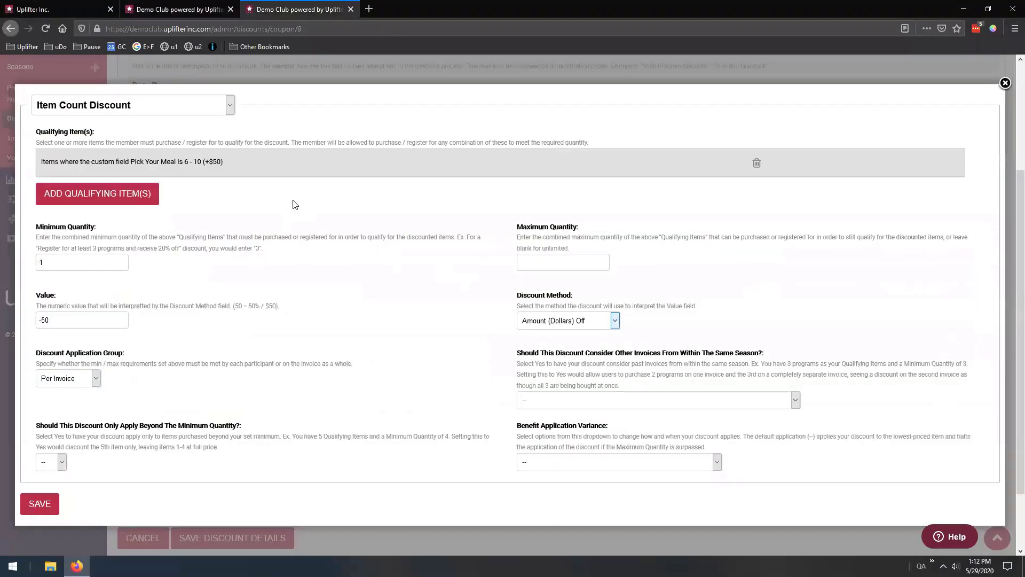
pyautogui.click(757, 163)
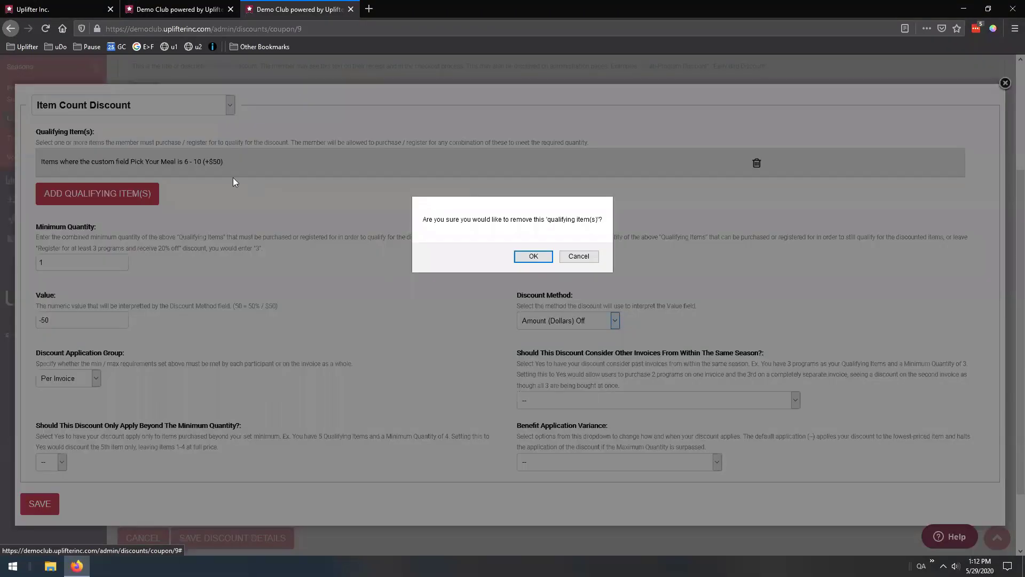
pyautogui.click(531, 256)
pyautogui.click(141, 168)
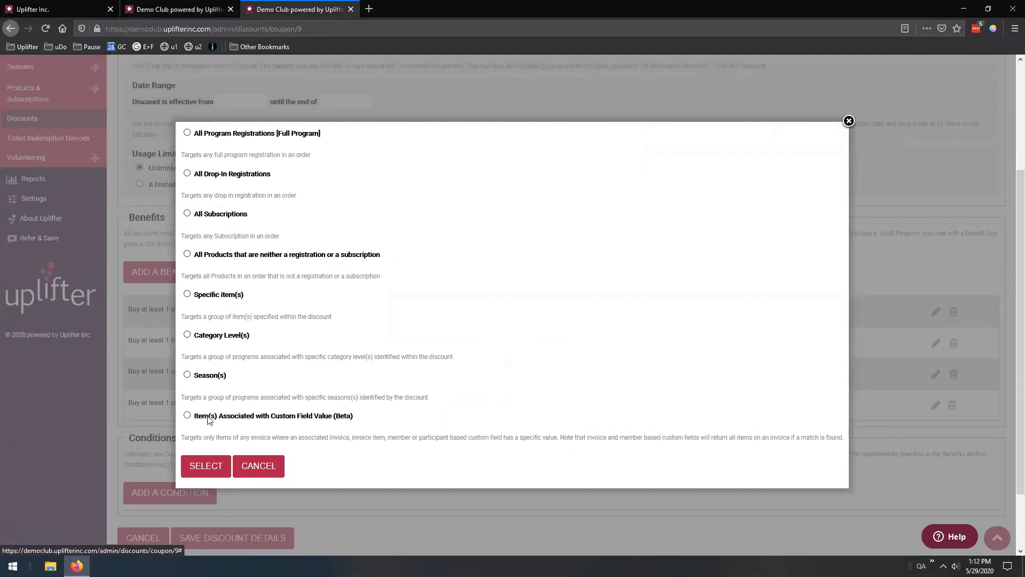
pyautogui.click(208, 464)
pyautogui.click(404, 348)
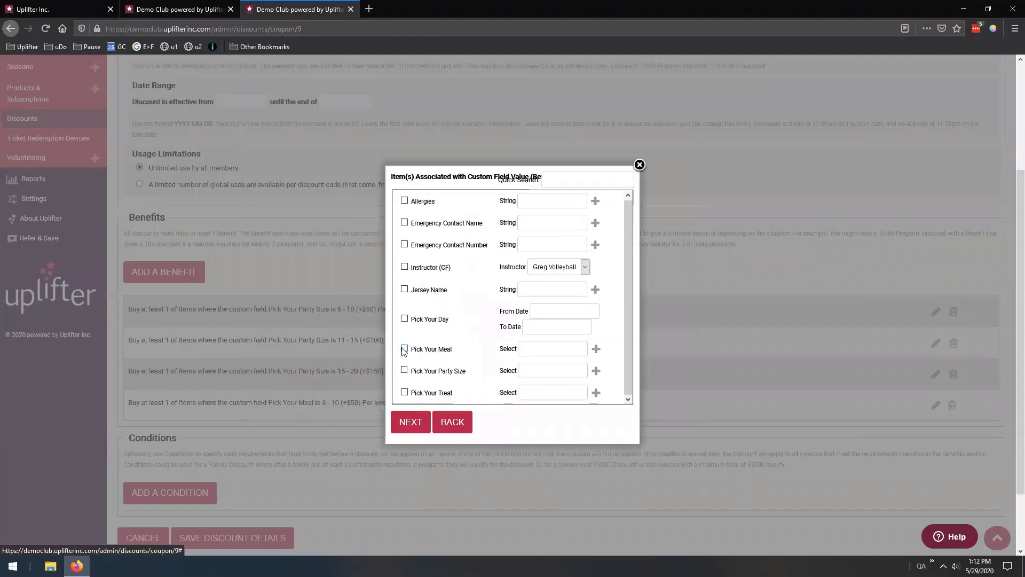
pyautogui.click(539, 349)
pyautogui.hotkey('ctrl', 'v')
pyautogui.click(410, 422)
# Change the benefit value from -50 to -15 dollars off per invoice and save it
pyautogui.moveTo(254, 308); pyautogui.dragTo(216, 309)
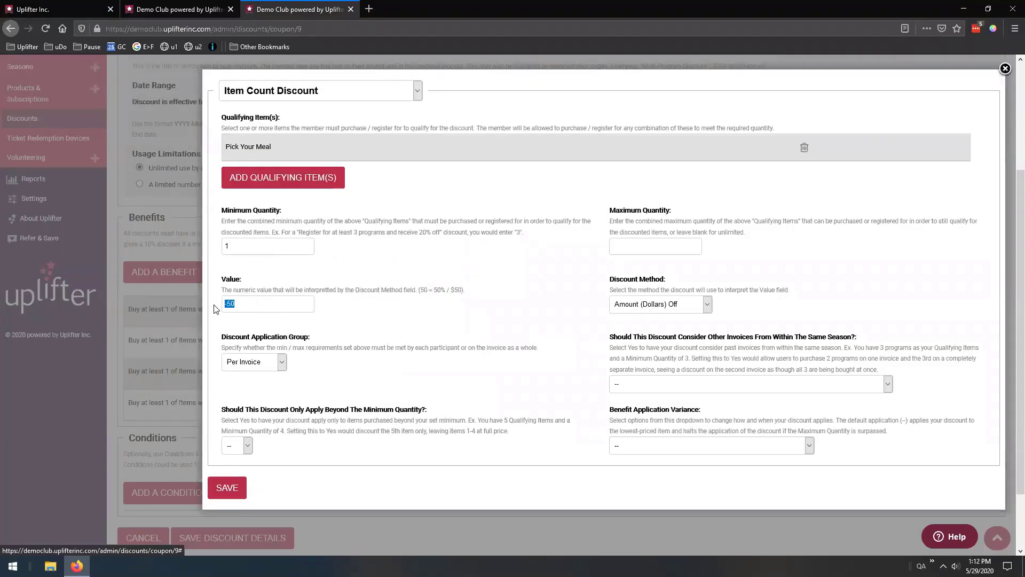
pyautogui.write('-')
pyautogui.click(227, 487)
pyautogui.scroll(-1, 457, 419)
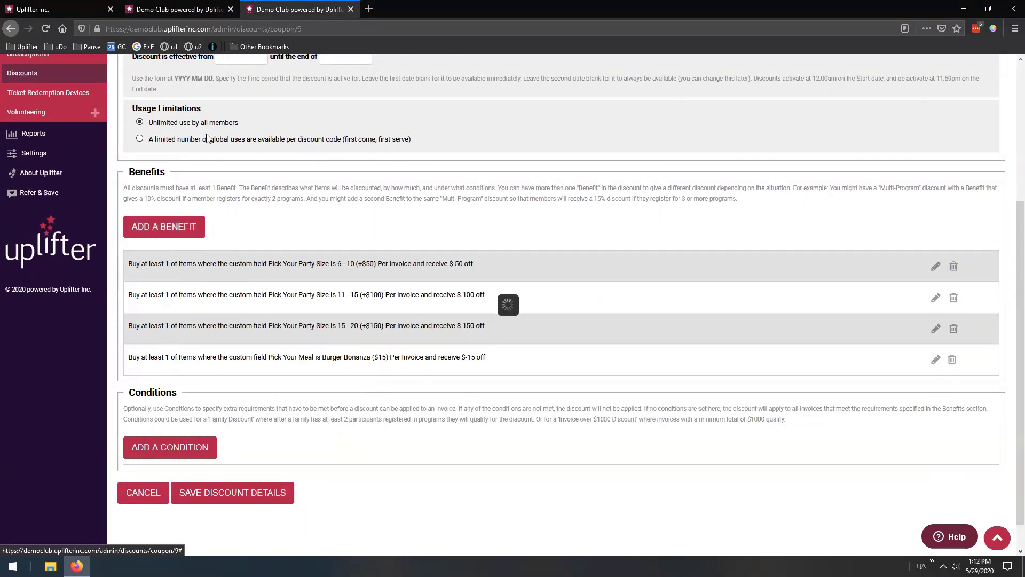
# Copy the 'Sub Celebration ($30)' option text from the Pick Your Meal field settings
pyautogui.click(177, 9)
pyautogui.moveTo(544, 405); pyautogui.dragTo(486, 407)
pyautogui.click(486, 407)
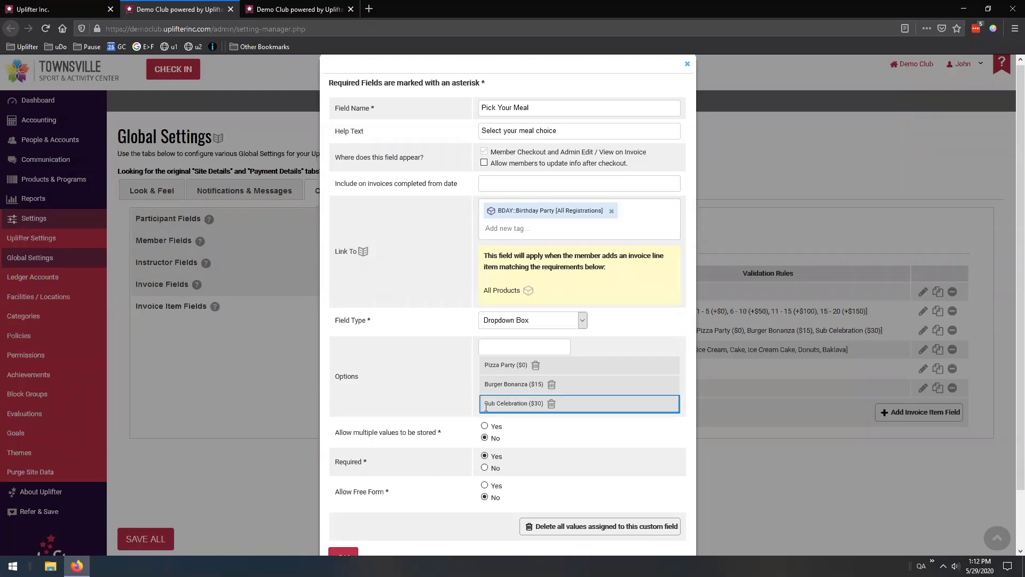
pyautogui.click(471, 407)
pyautogui.moveTo(544, 403); pyautogui.dragTo(486, 405)
pyautogui.hotkey('ctrl', 'c')
# Add an Item Count Discount benefit targeting Pick Your Meal equal to Sub Celebration ($30)
pyautogui.click(299, 9)
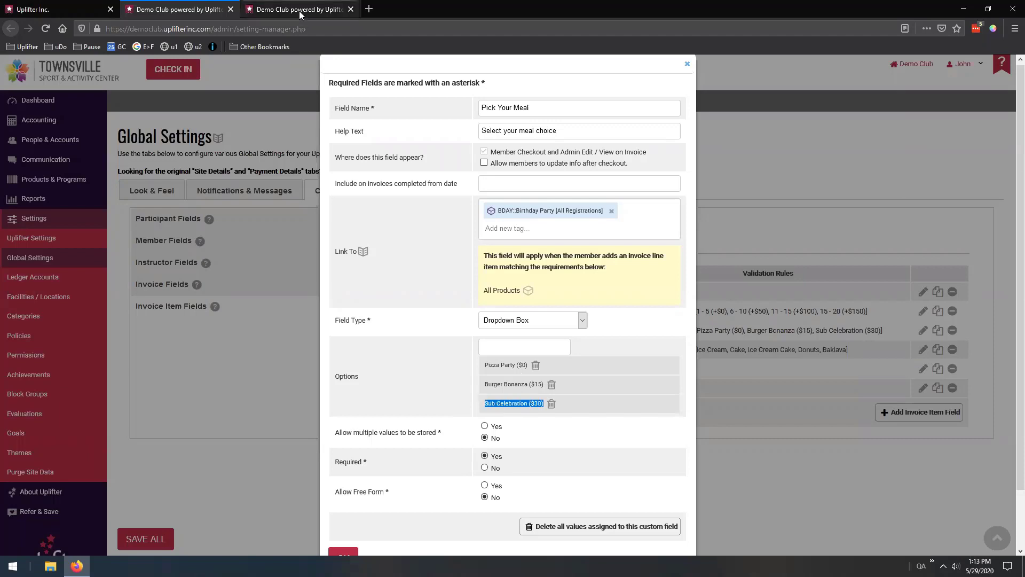
pyautogui.click(502, 219)
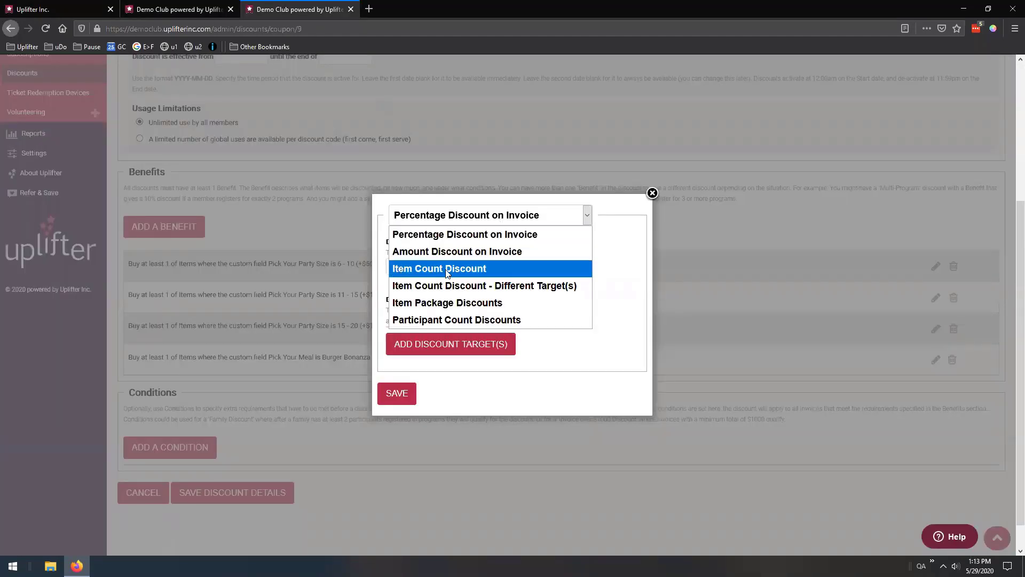
pyautogui.click(465, 272)
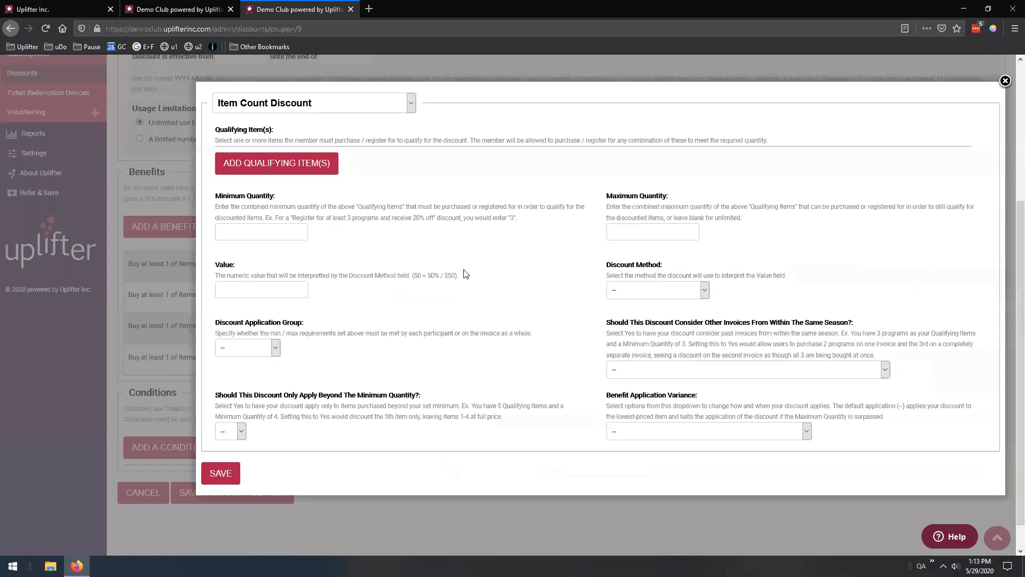
pyautogui.click(298, 165)
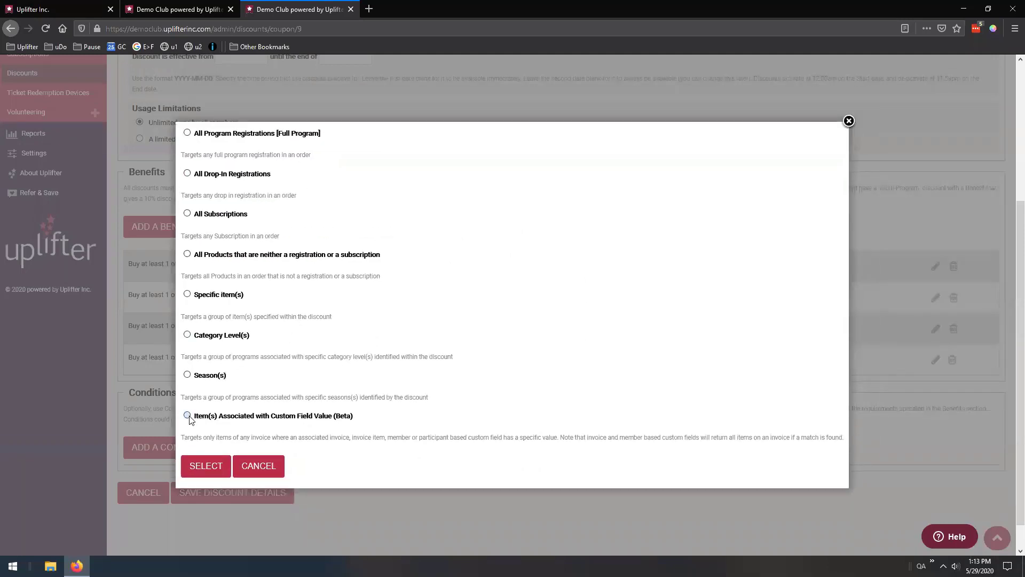
pyautogui.click(187, 415)
pyautogui.click(202, 467)
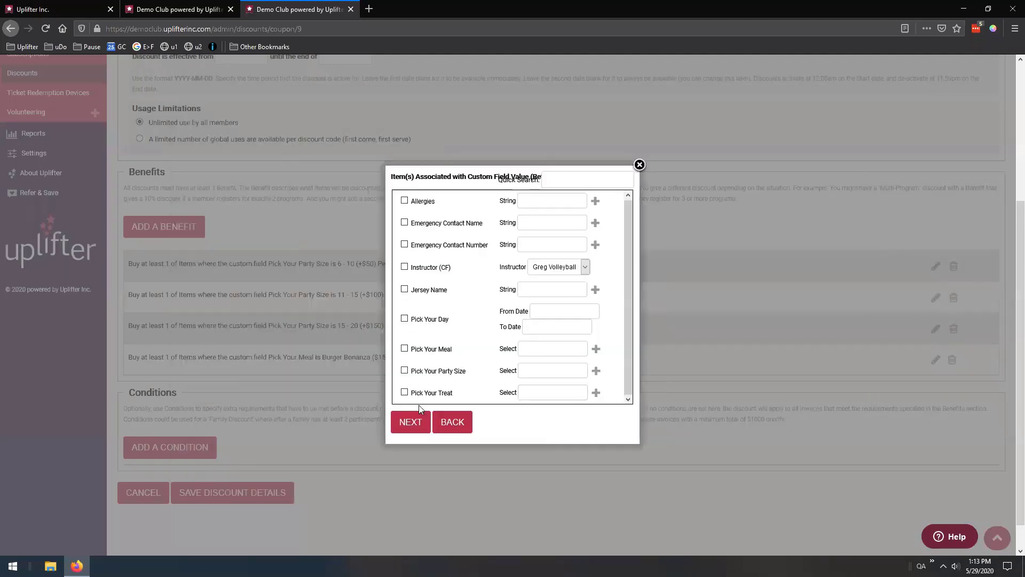
pyautogui.click(405, 348)
pyautogui.click(532, 349)
pyautogui.hotkey('ctrl', 'v')
pyautogui.click(411, 423)
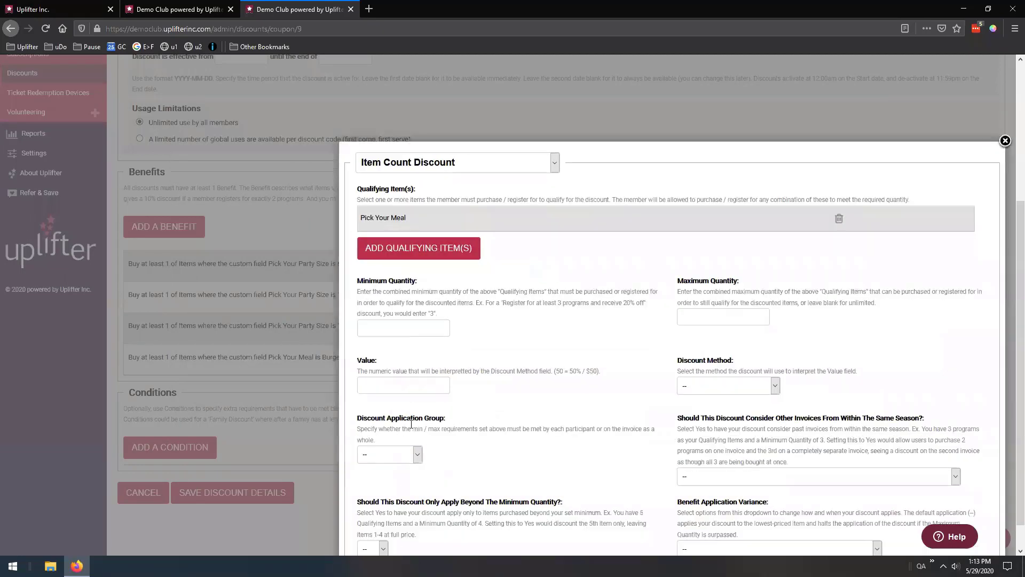
# Require a minimum of 1 item, give $30 amount off per invoice, and save the benefit
pyautogui.write('1')
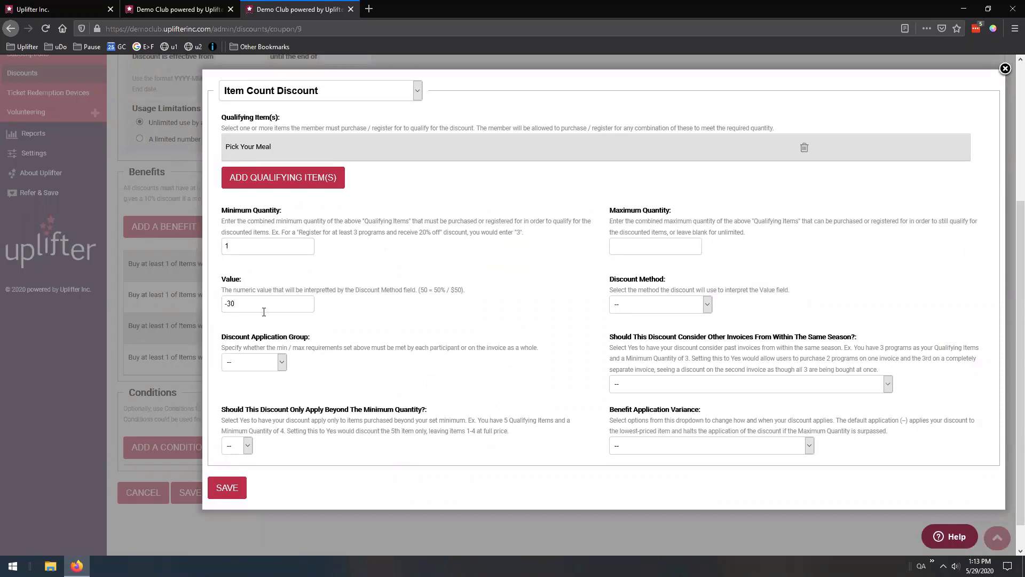
pyautogui.click(634, 308)
pyautogui.click(632, 345)
pyautogui.click(267, 364)
pyautogui.click(256, 397)
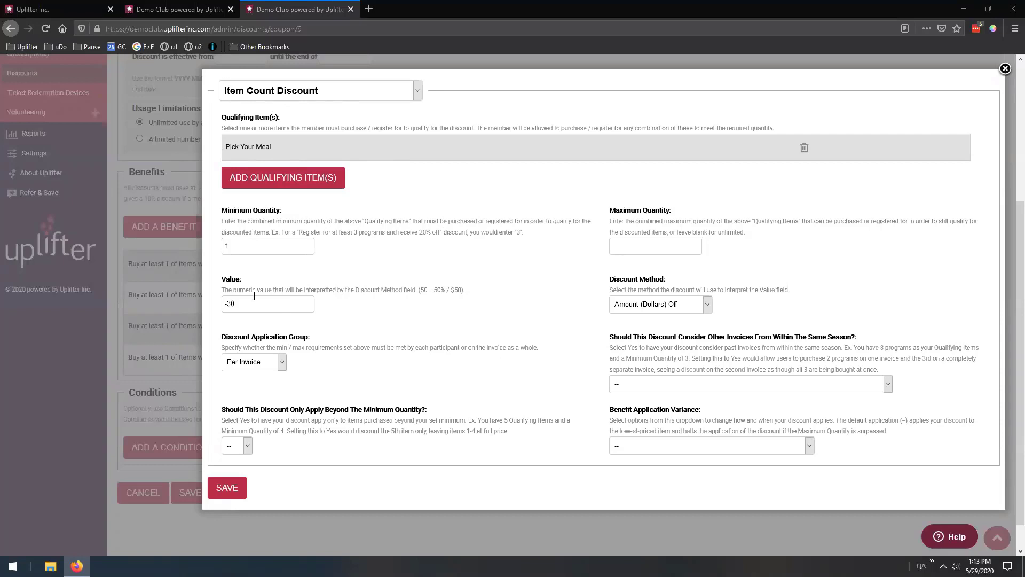
pyautogui.click(239, 489)
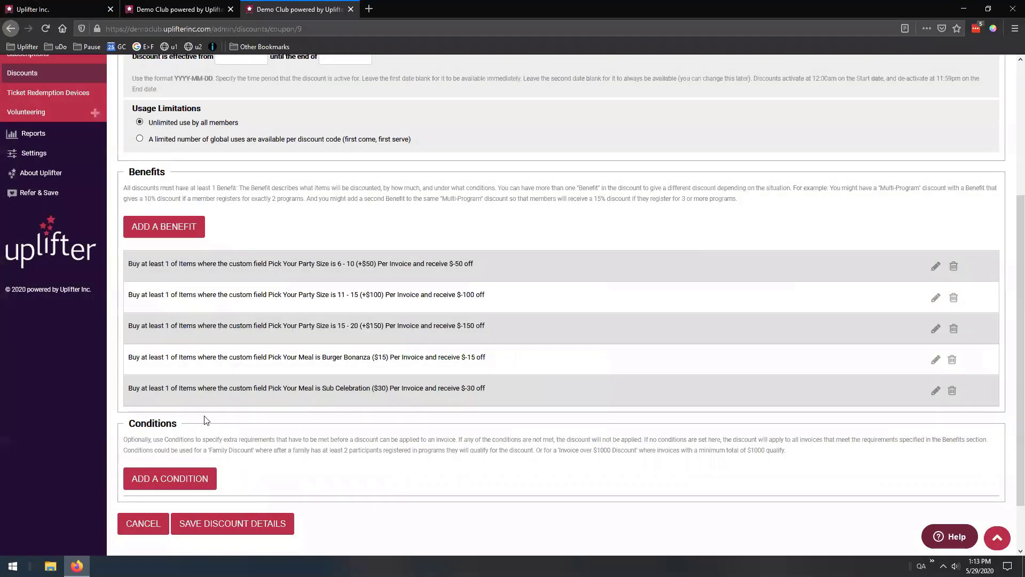
# Review the new benefits: Sub Celebration at $-30 and Burger Bonanza at $-15
pyautogui.moveTo(268, 389); pyautogui.dragTo(384, 389)
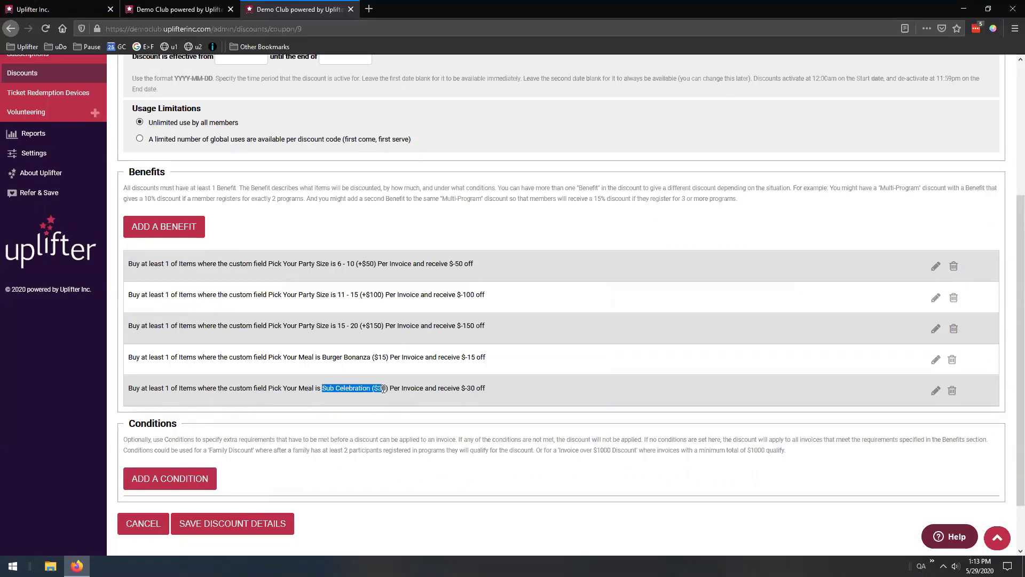
pyautogui.moveTo(461, 388); pyautogui.dragTo(484, 390)
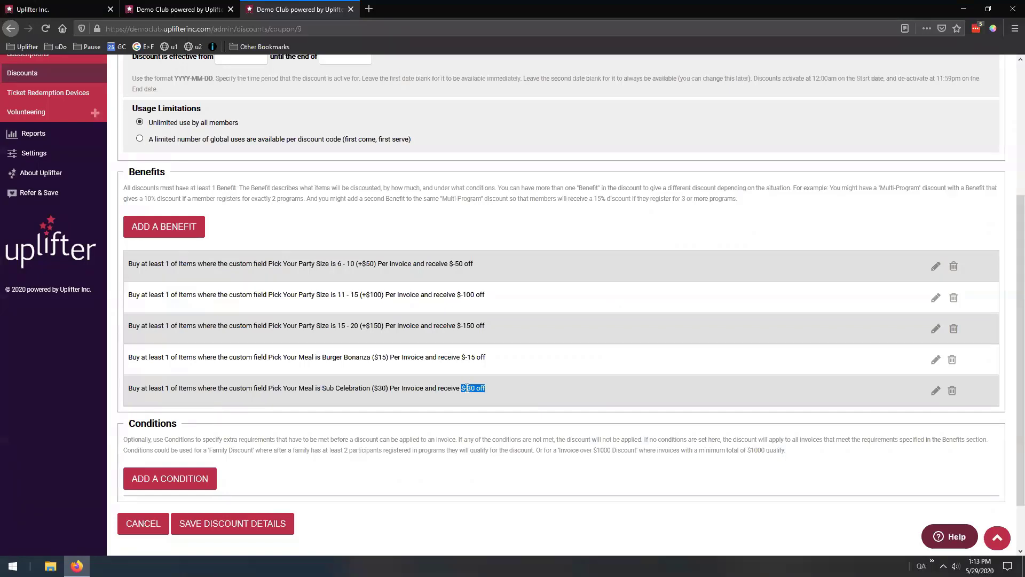
pyautogui.moveTo(315, 357); pyautogui.dragTo(379, 357)
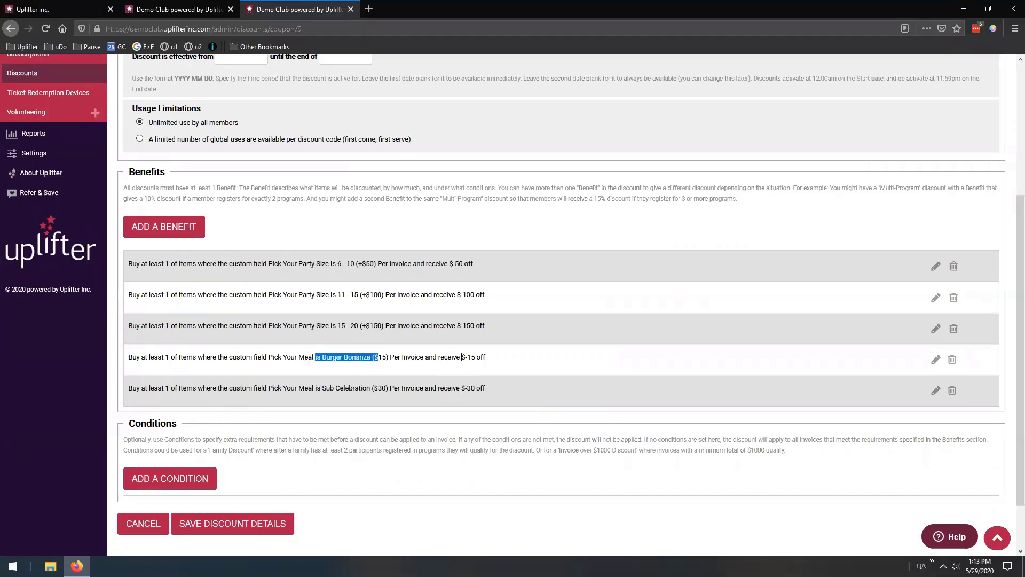
pyautogui.moveTo(462, 356); pyautogui.dragTo(485, 358)
pyautogui.click(539, 346)
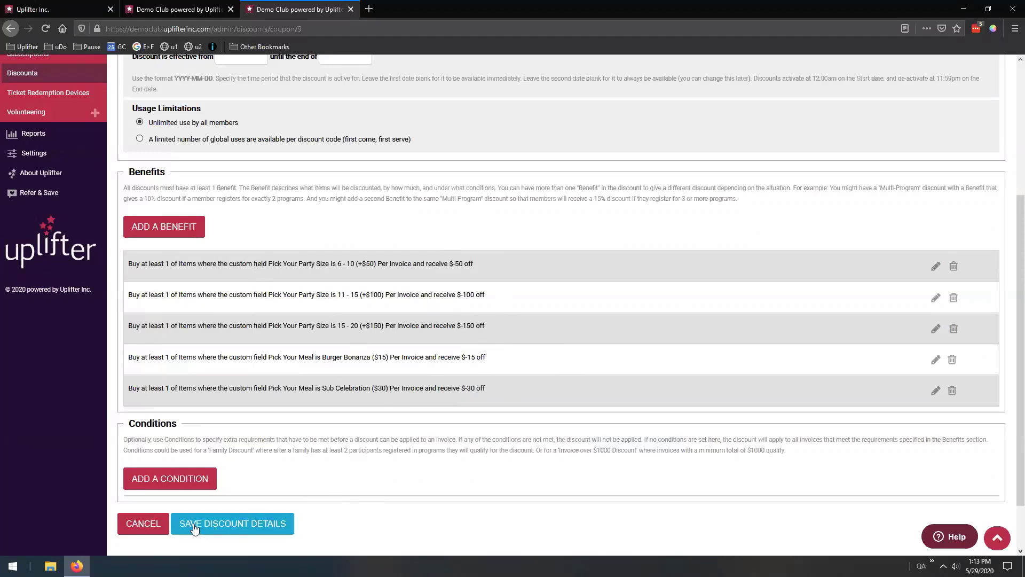
# Save the Birthday Party discount details and open the Birthdays page in a new tab
pyautogui.click(229, 524)
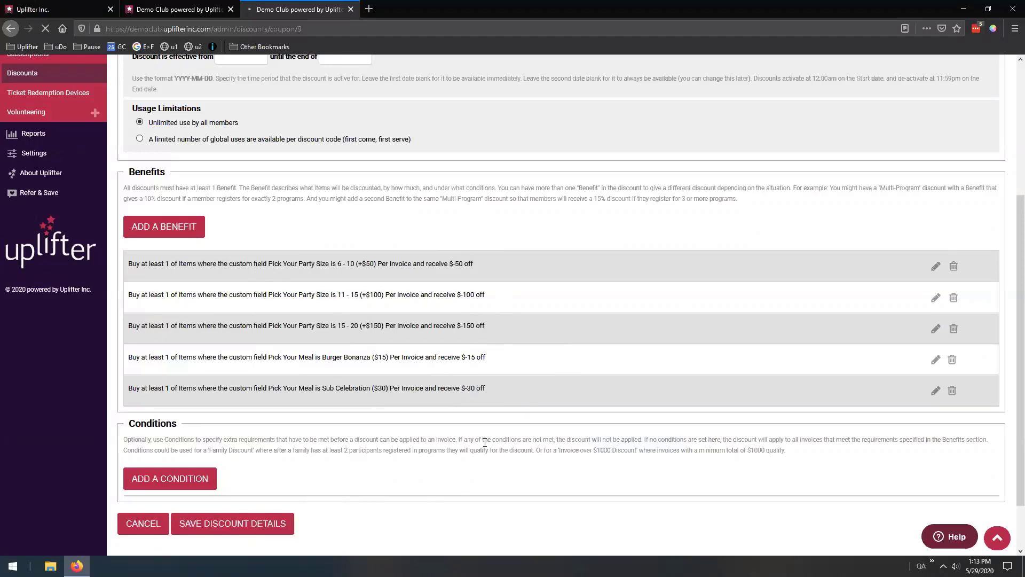
pyautogui.scroll(-1, 463, 369)
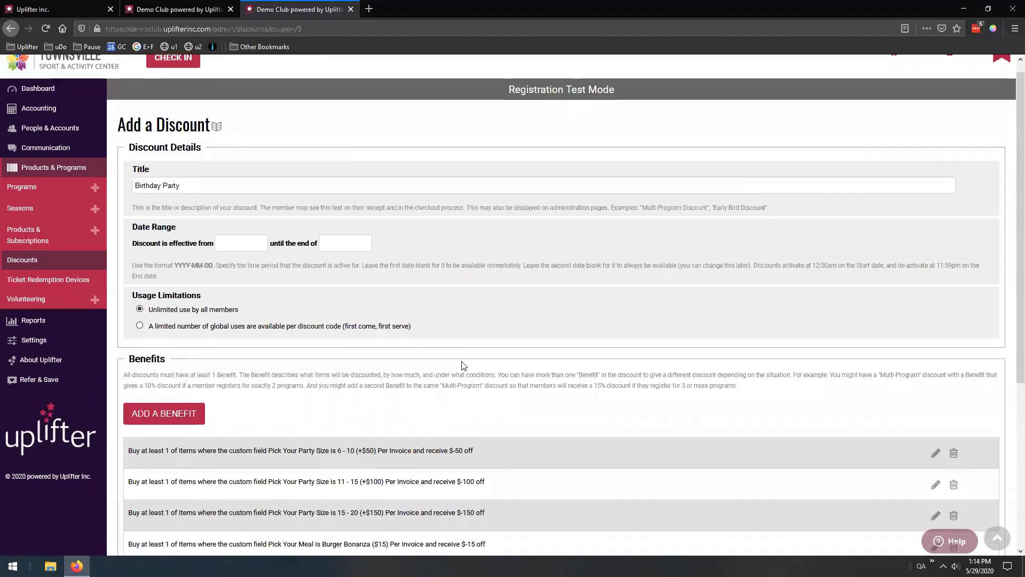
pyautogui.scroll(-1, 463, 365)
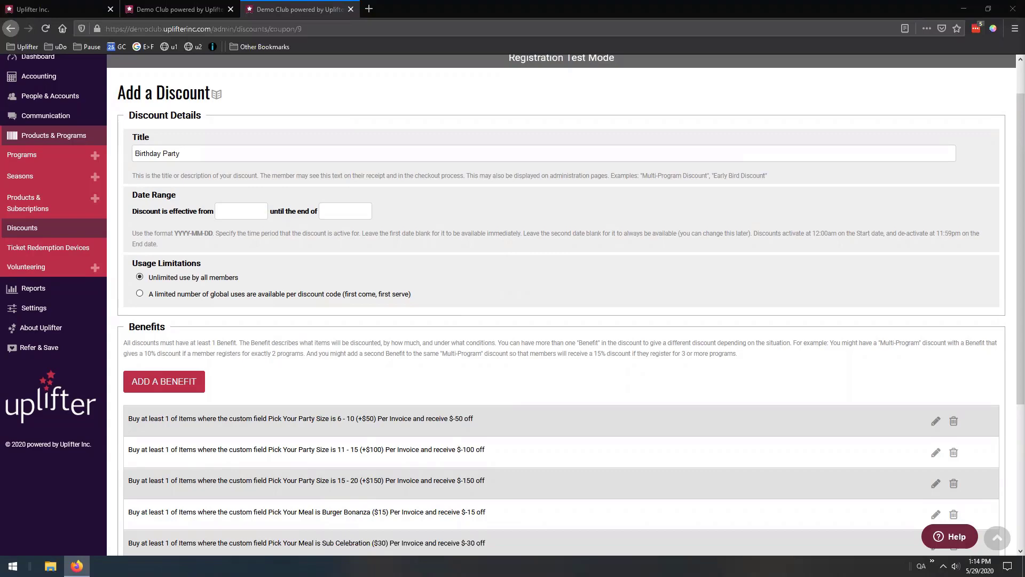
pyautogui.moveTo(771, 49); pyautogui.dragTo(662, 4)
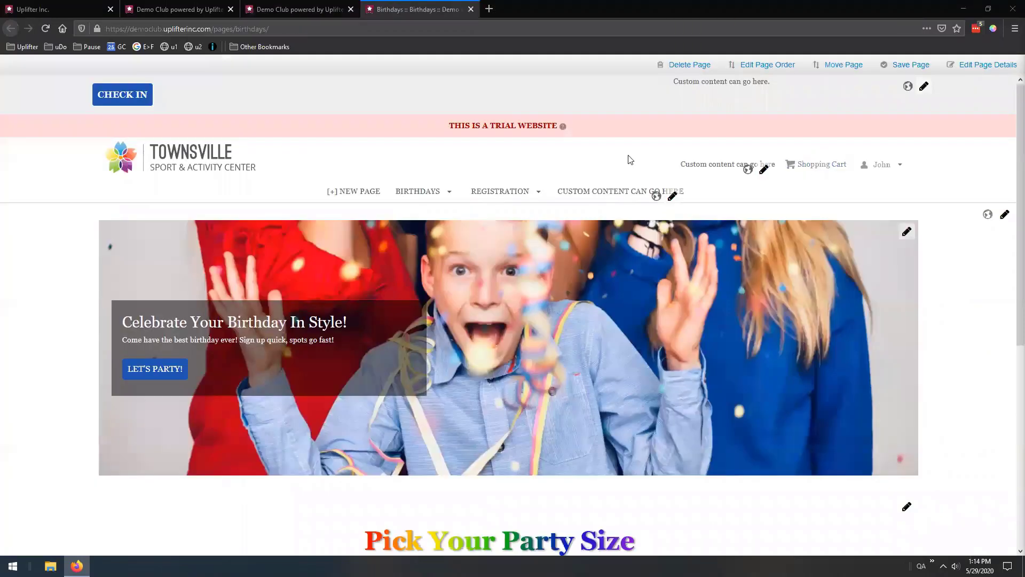
# Start a Birthday Party booking for 2020-05-02 with party size 1 - 5 and Cake
pyautogui.scroll(-3, 554, 171)
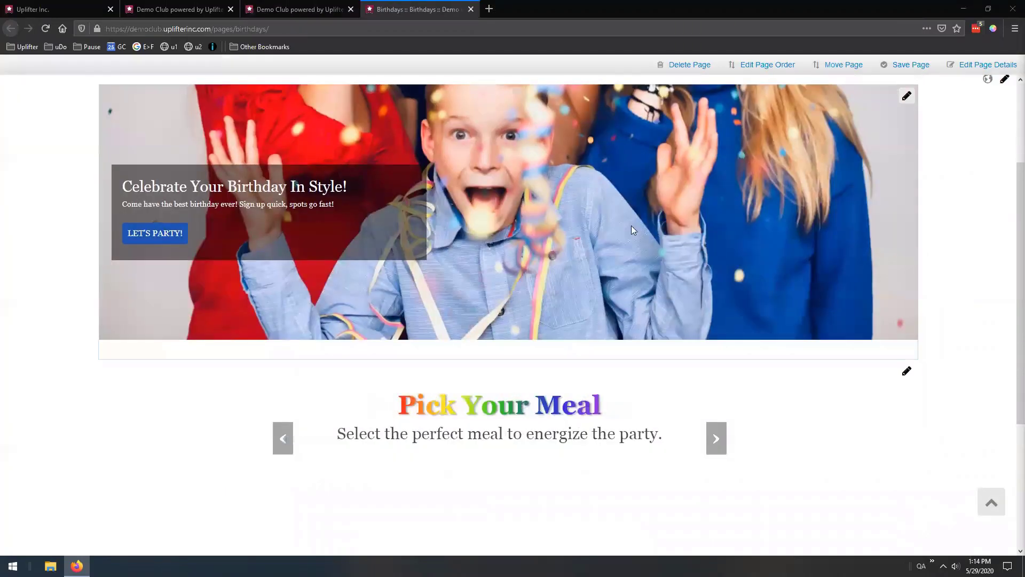
pyautogui.scroll(3, 632, 226)
pyautogui.click(146, 372)
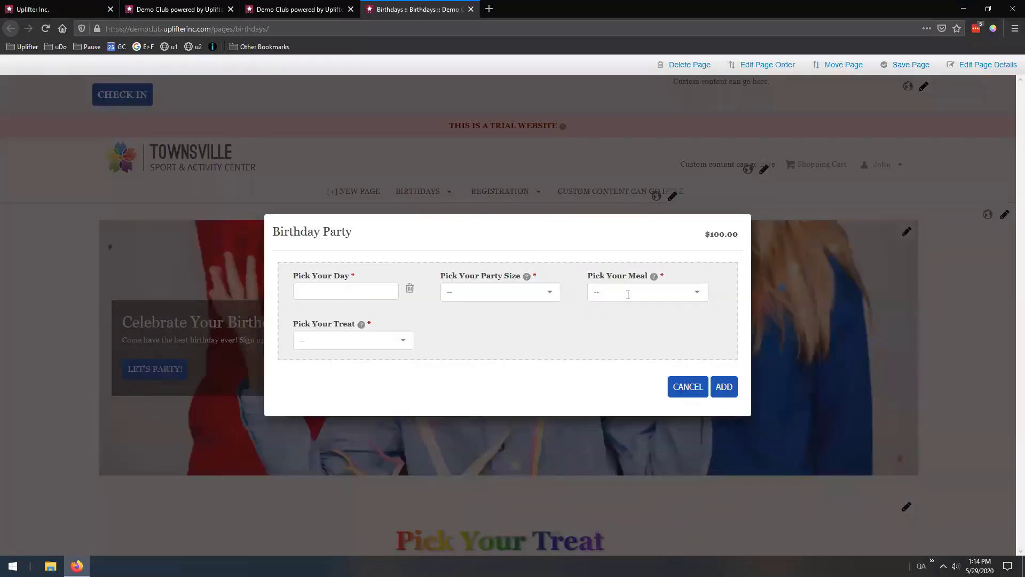
pyautogui.click(687, 297)
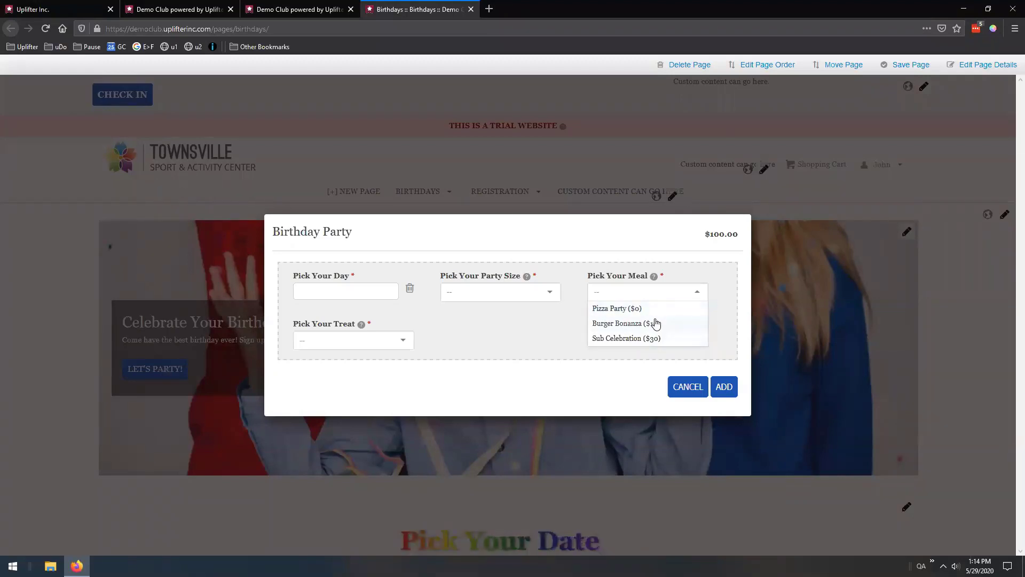
pyautogui.click(355, 291)
pyautogui.click(429, 357)
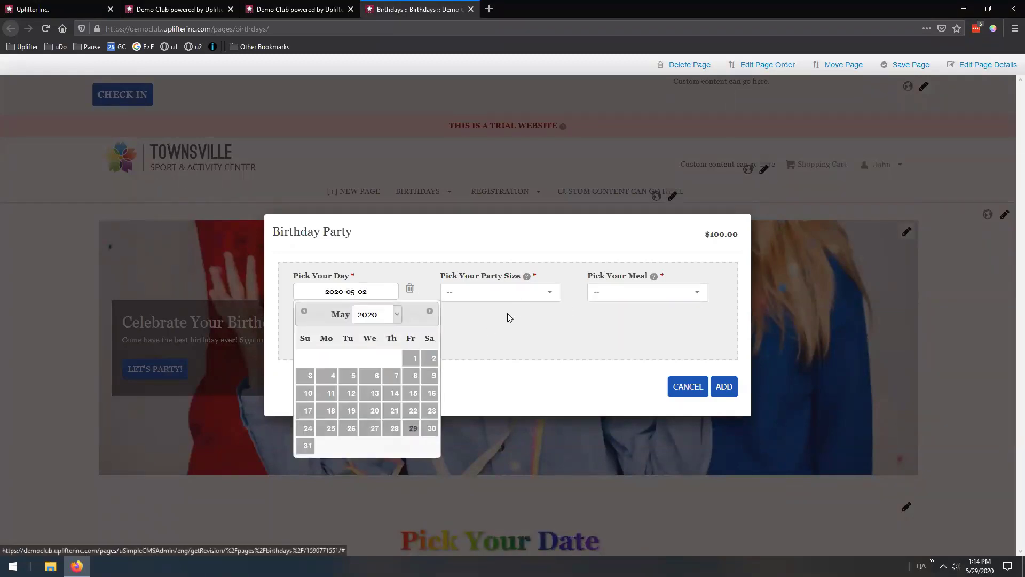
pyautogui.click(524, 292)
pyautogui.click(468, 309)
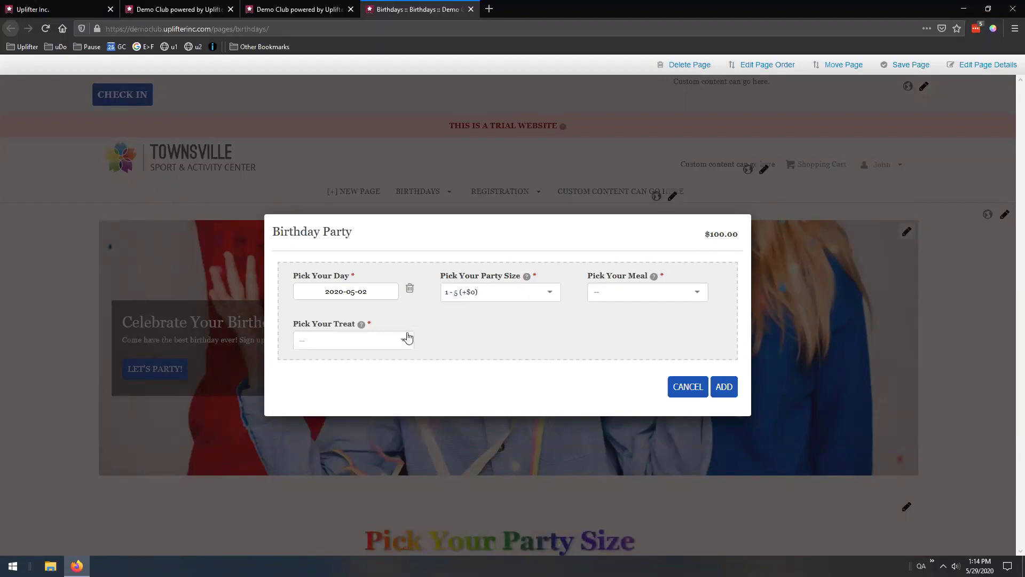
pyautogui.click(393, 344)
pyautogui.click(328, 371)
# Choose the Sub Celebration ($30) meal, add the party to the cart, and view the cart
pyautogui.click(691, 293)
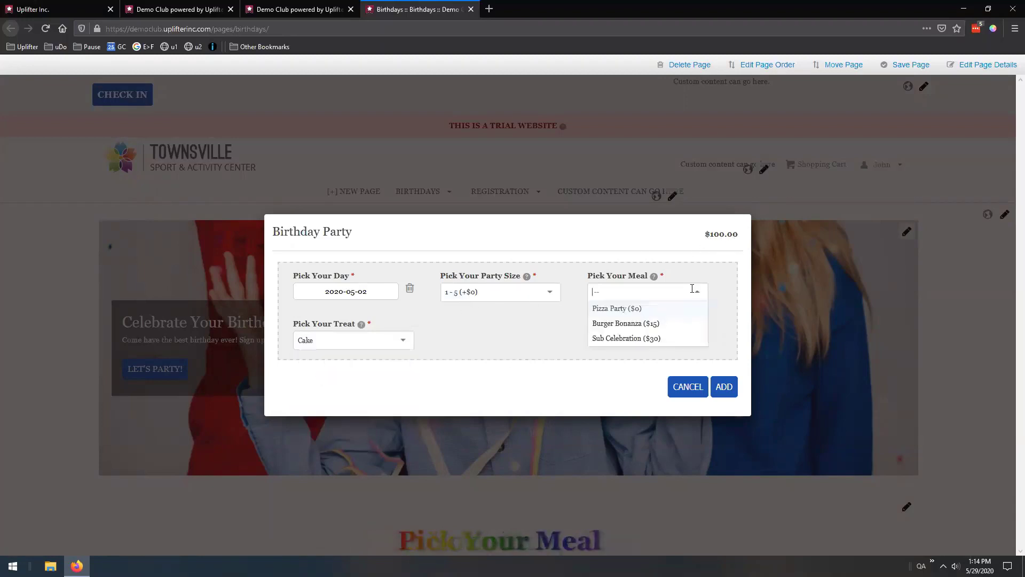
pyautogui.click(633, 339)
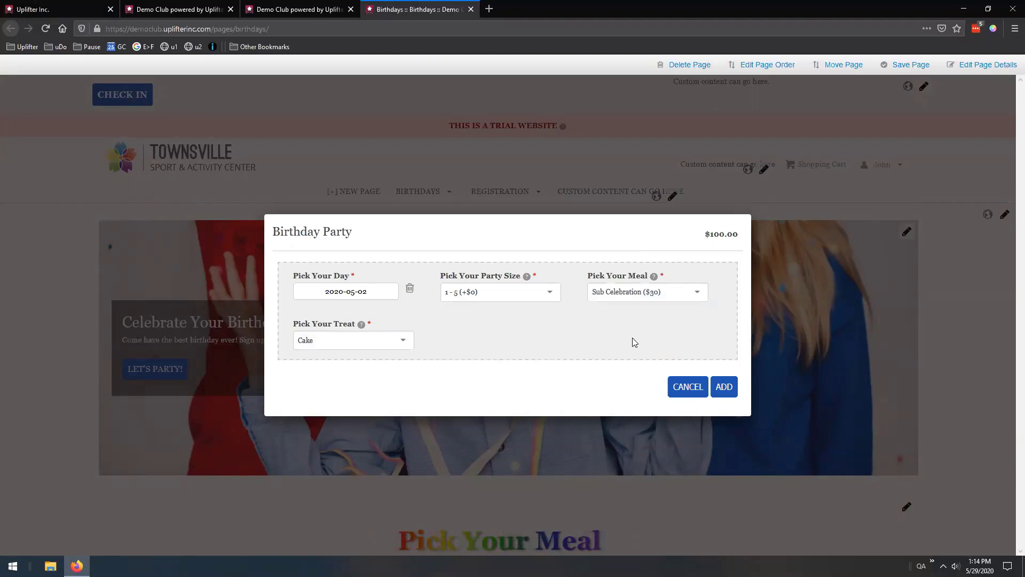
pyautogui.click(724, 387)
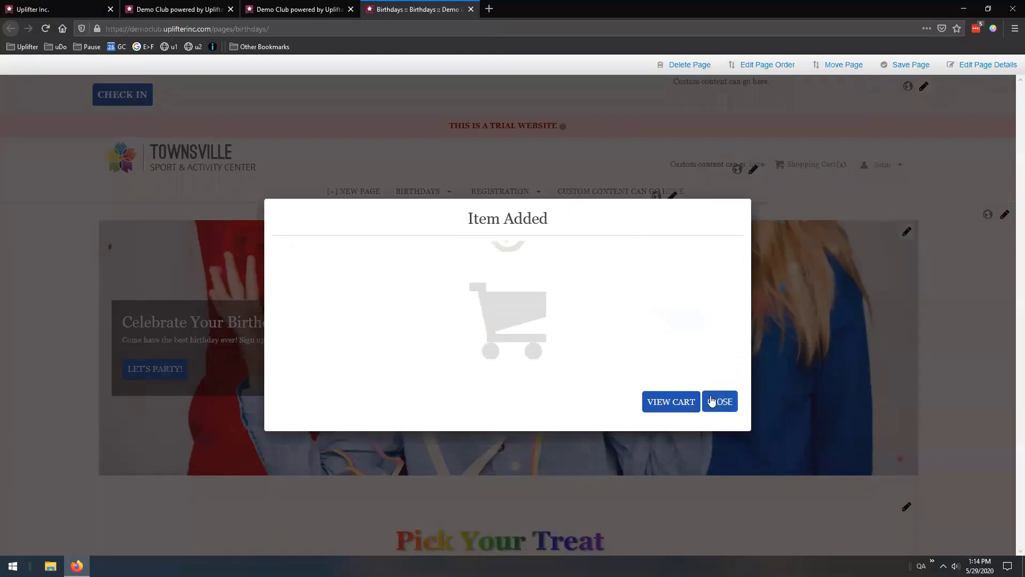
pyautogui.click(672, 404)
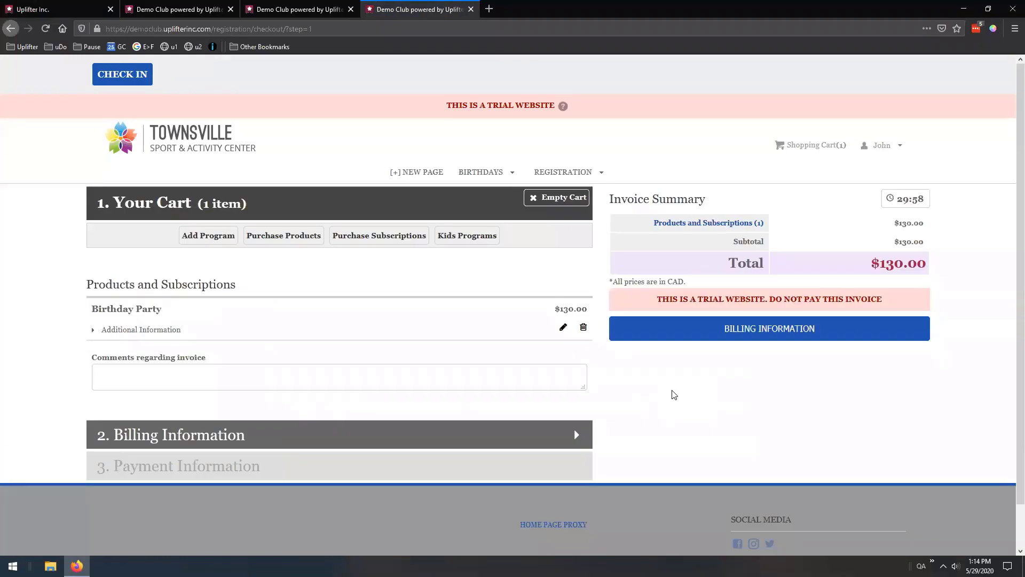
# Change the party size from the $130.00 booking to 11 - 15 (+$100), then reopen its details
pyautogui.moveTo(554, 310); pyautogui.dragTo(589, 309)
pyautogui.click(594, 320)
pyautogui.click(563, 327)
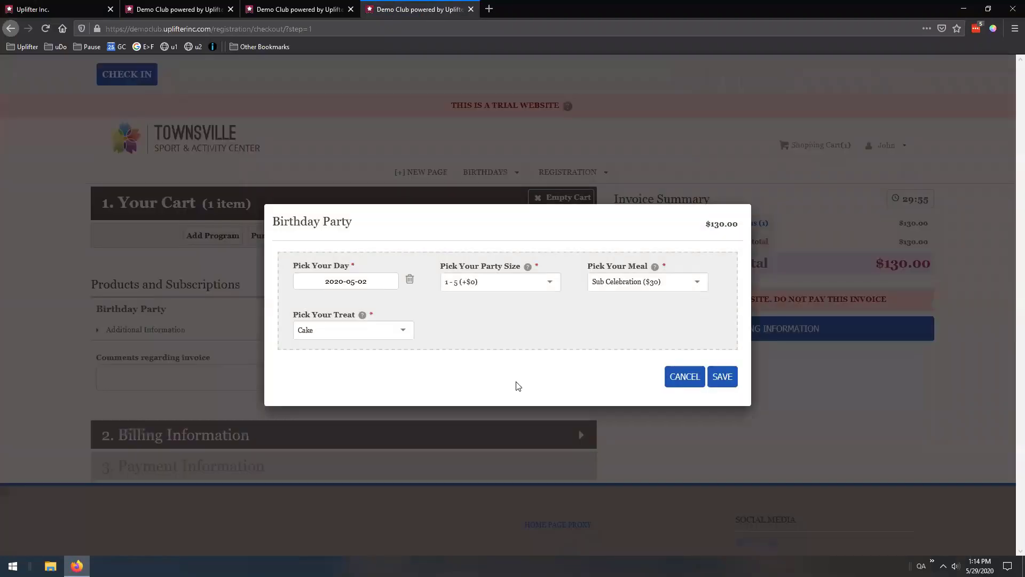
pyautogui.click(509, 283)
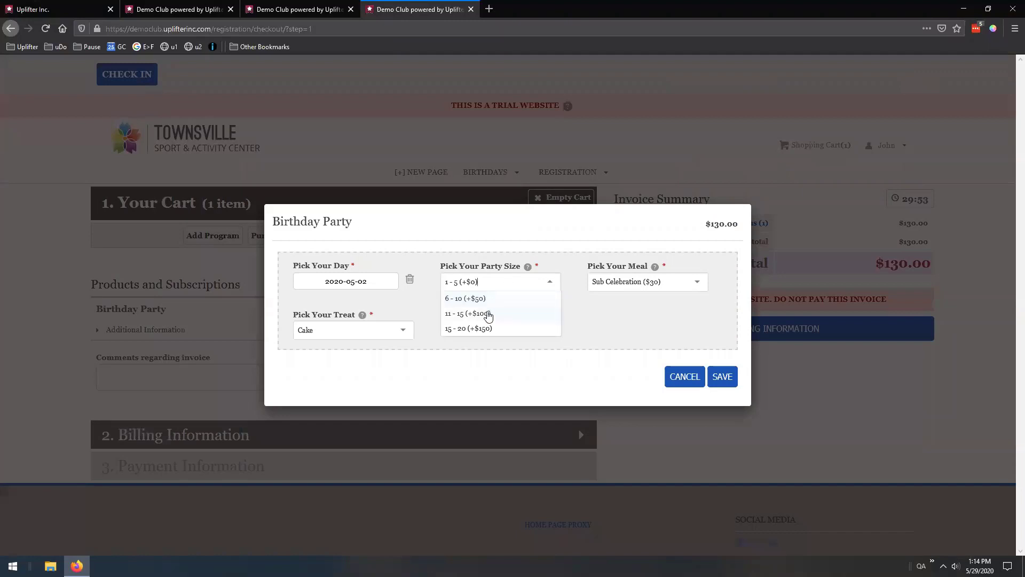
pyautogui.click(488, 314)
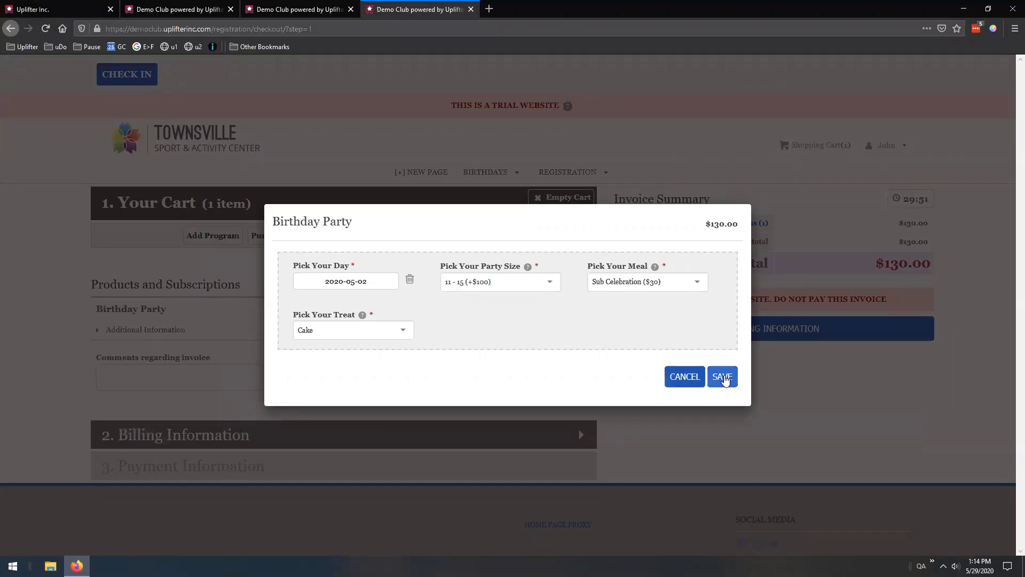
pyautogui.click(724, 378)
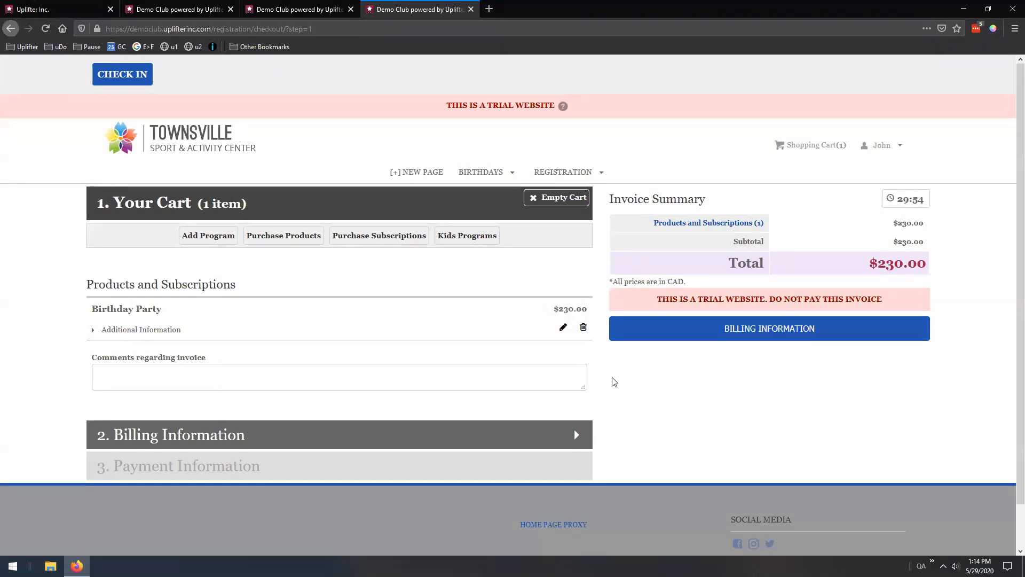
pyautogui.click(565, 329)
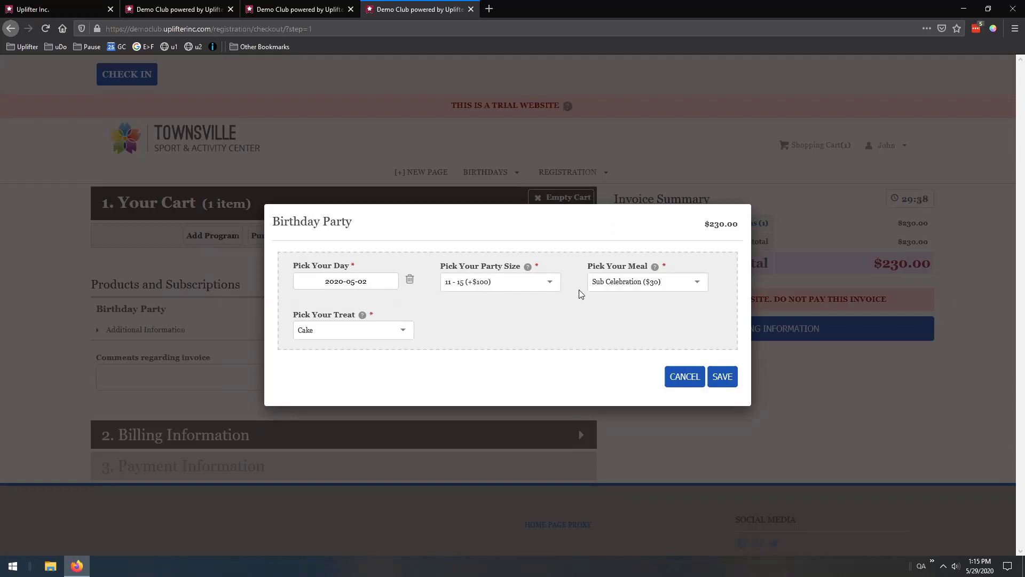
# Try the 15 - 20 party size, then cancel so the cart stays at $230.00
pyautogui.click(553, 283)
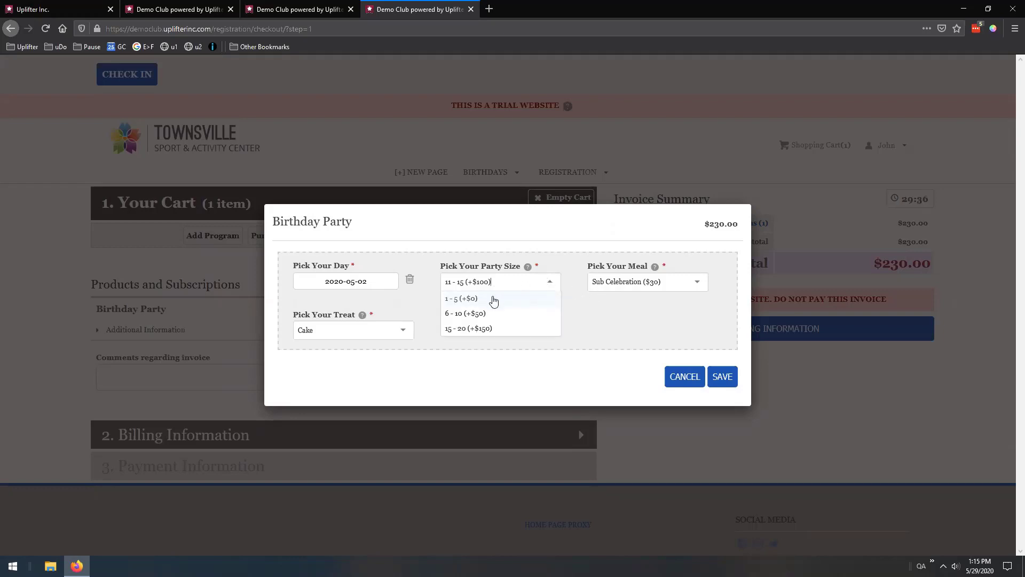
pyautogui.click(502, 329)
pyautogui.click(653, 285)
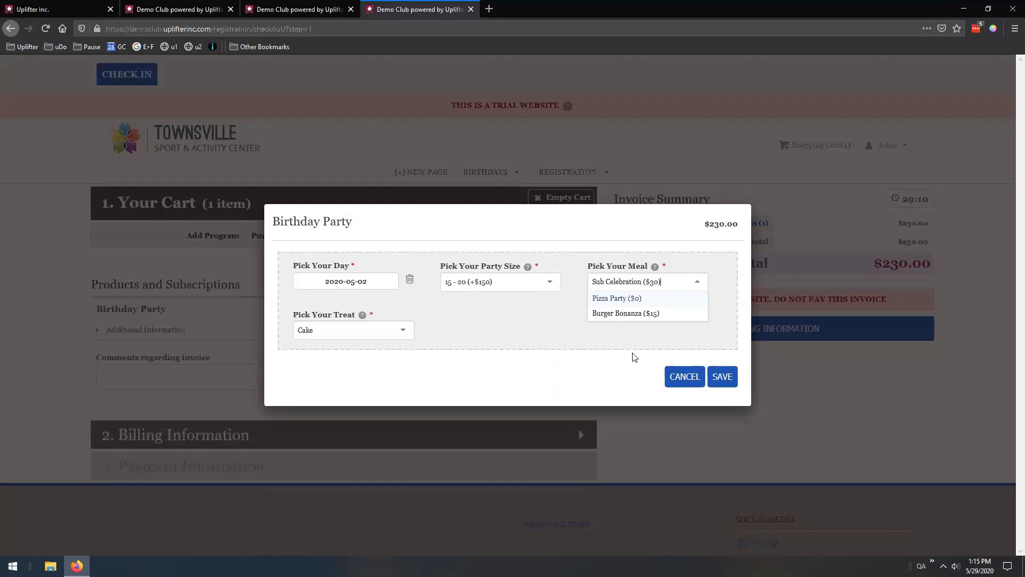
pyautogui.click(594, 337)
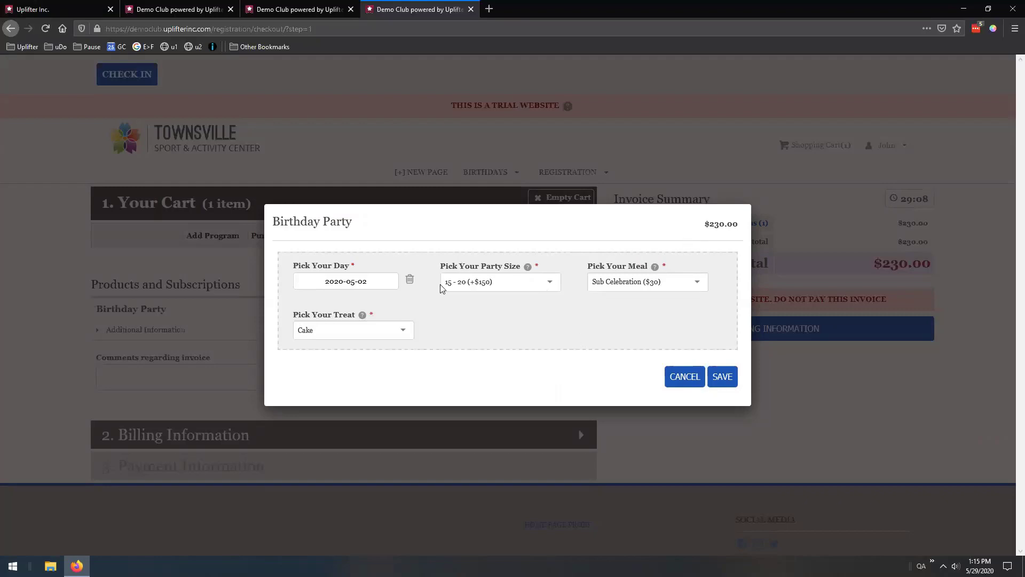
pyautogui.click(678, 377)
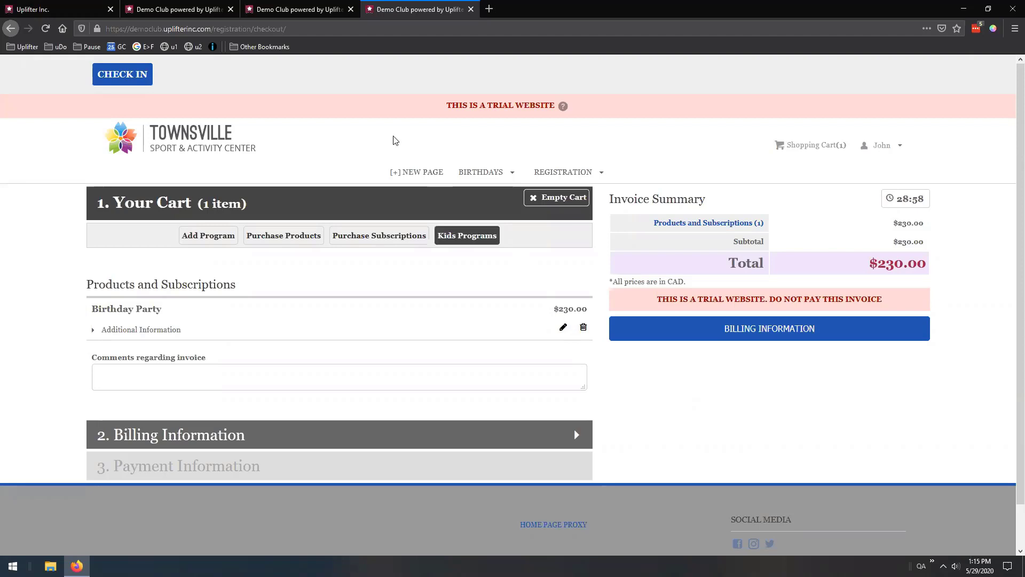
# Check the discount's benefits in the admin tab, then go to the Reports list
pyautogui.click(330, 10)
pyautogui.scroll(-3, 484, 283)
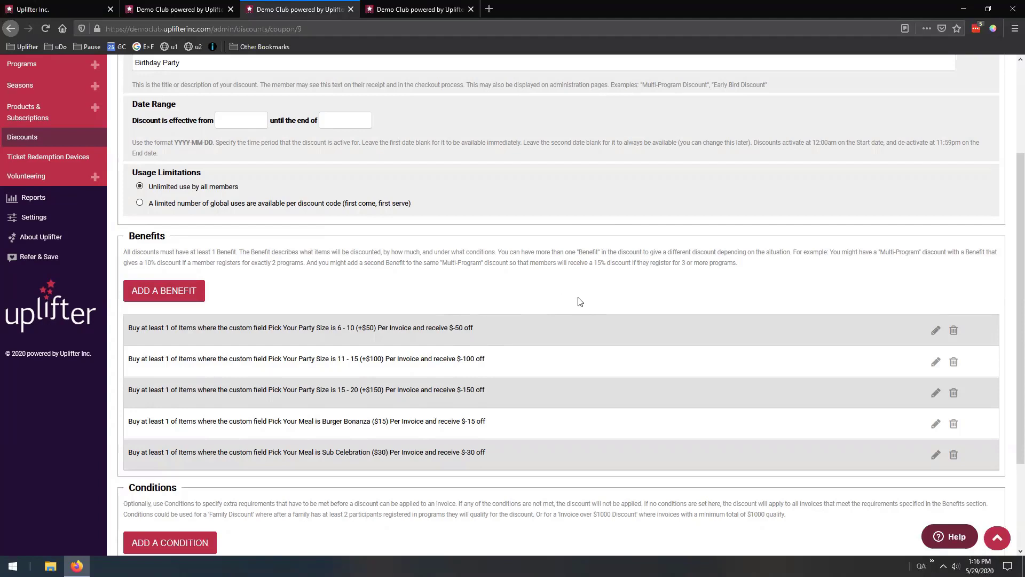
pyautogui.click(426, 9)
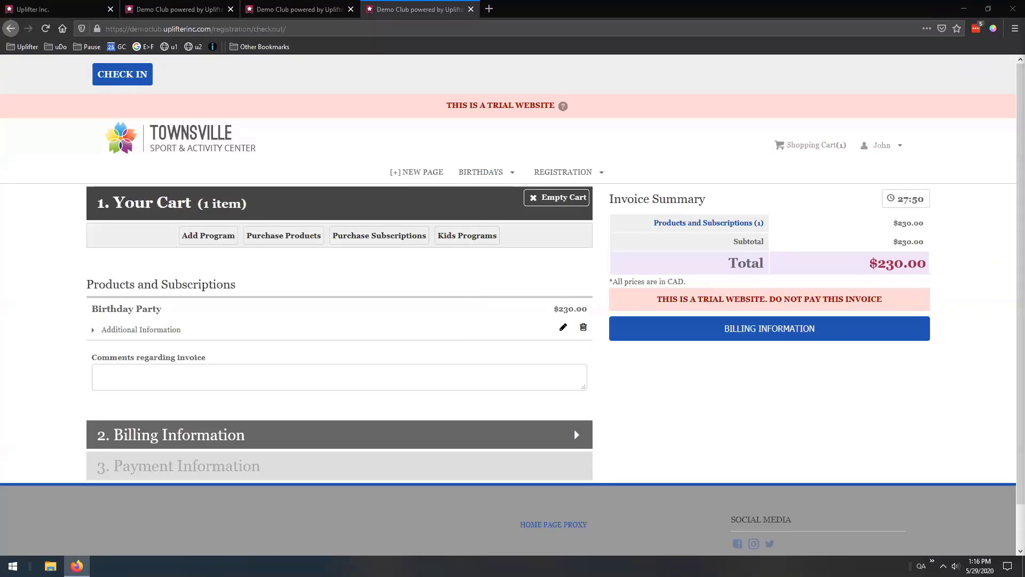
pyautogui.click(195, 9)
pyautogui.click(293, 10)
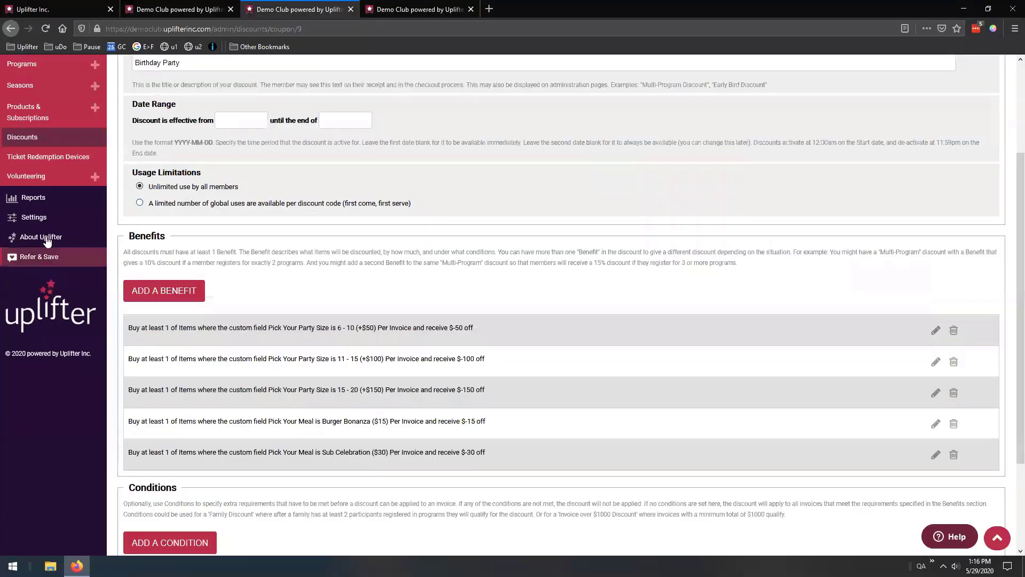
pyautogui.click(34, 200)
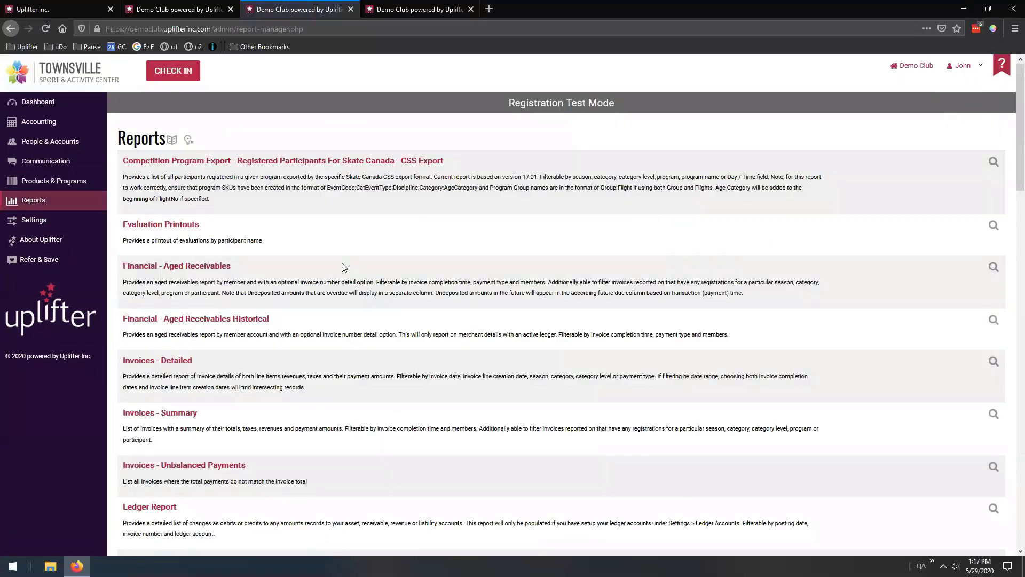
# Search the Reports page for 'custom' and open the Registration Custom Fields Report
pyautogui.hotkey('ctrl', 'f')
pyautogui.write('custom')
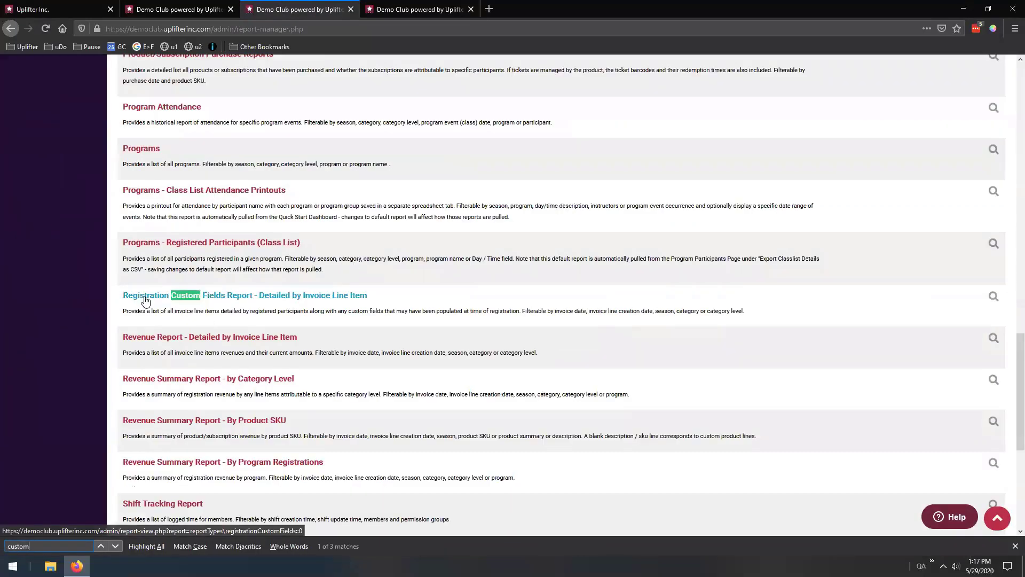
pyautogui.click(339, 298)
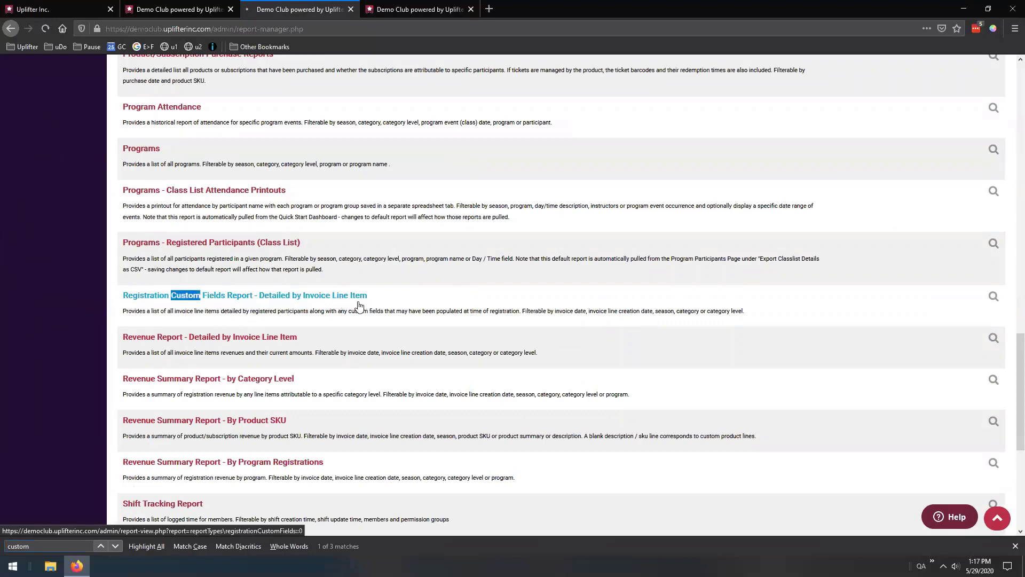
pyautogui.scroll(-15, 289, 341)
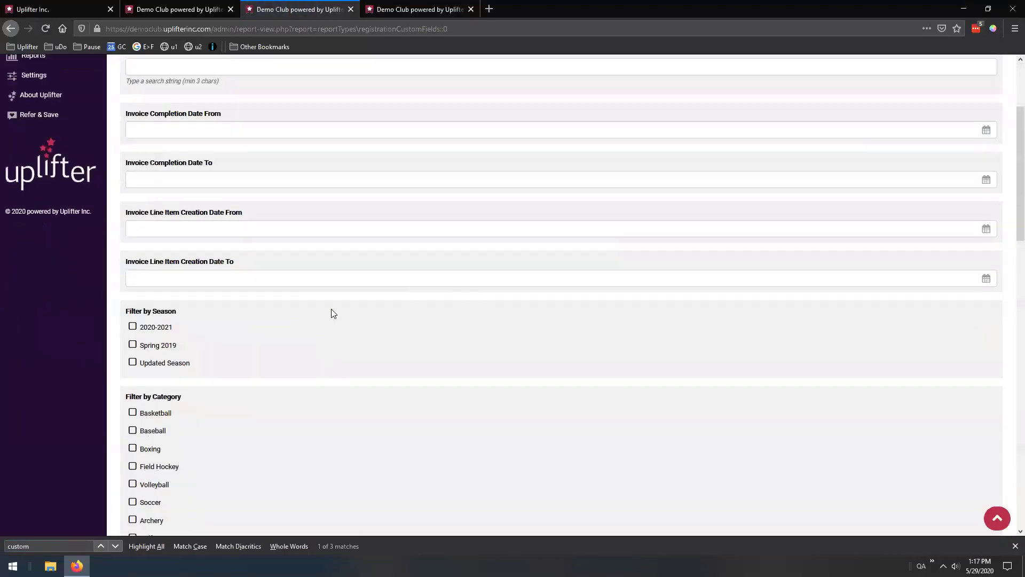
pyautogui.scroll(-3, 407, 303)
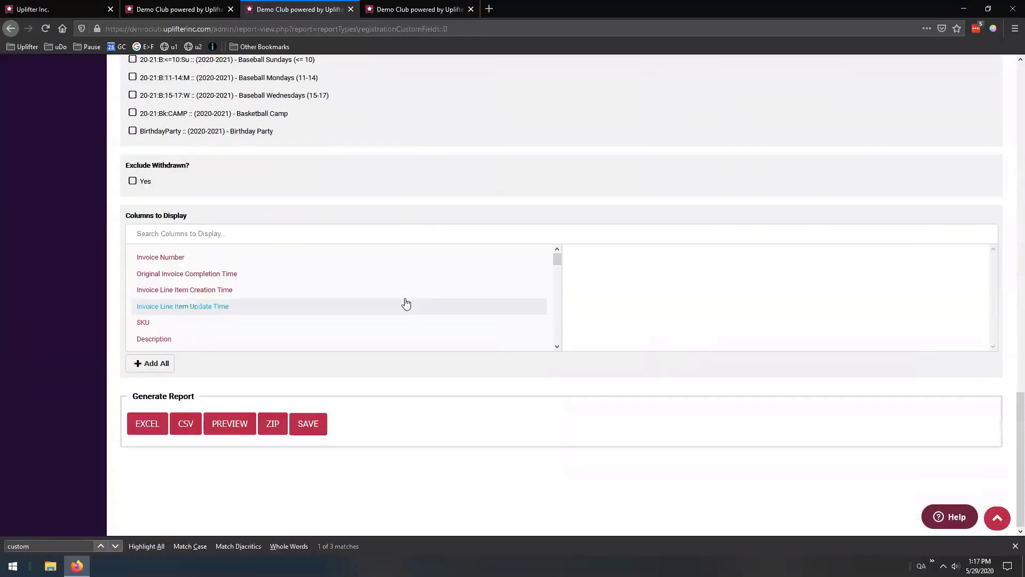
pyautogui.scroll(-3, 232, 289)
pyautogui.scroll(-10, 234, 289)
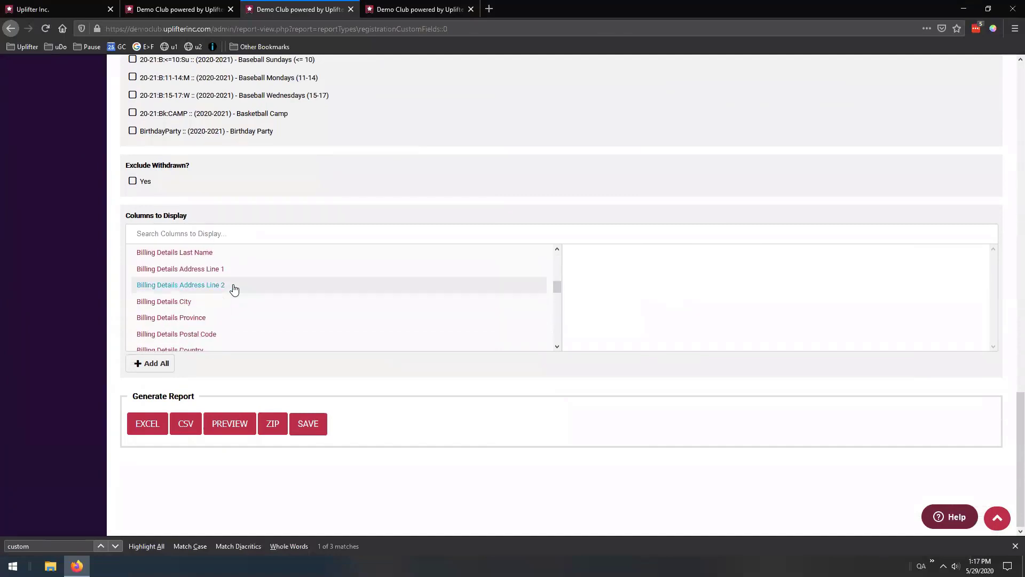
pyautogui.scroll(-1, 213, 286)
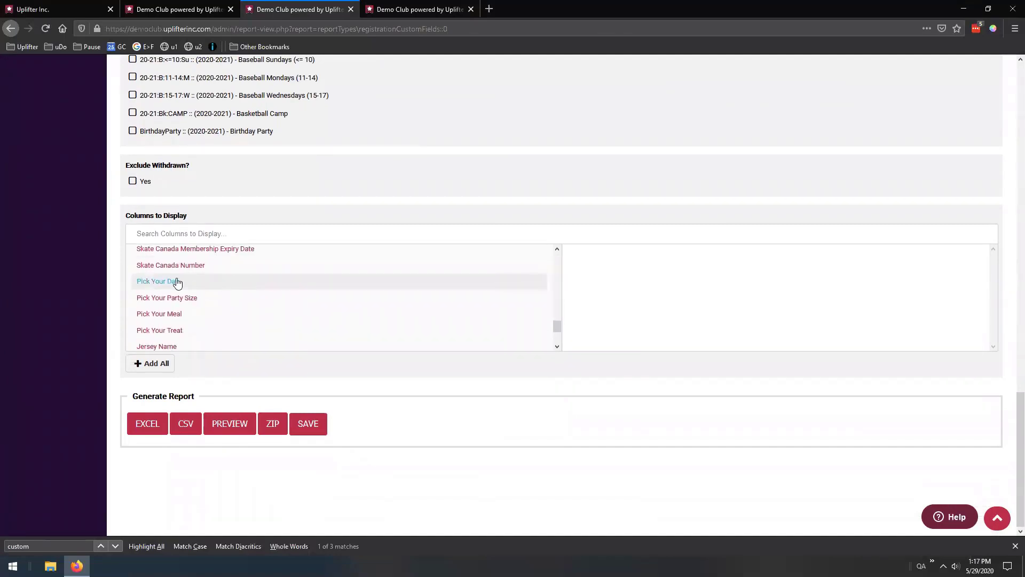
# Add Pick Your Day, Pick Your Party Size, Pick Your Meal and Pick Your Treat as display columns
pyautogui.click(172, 281)
pyautogui.click(170, 297)
pyautogui.click(168, 316)
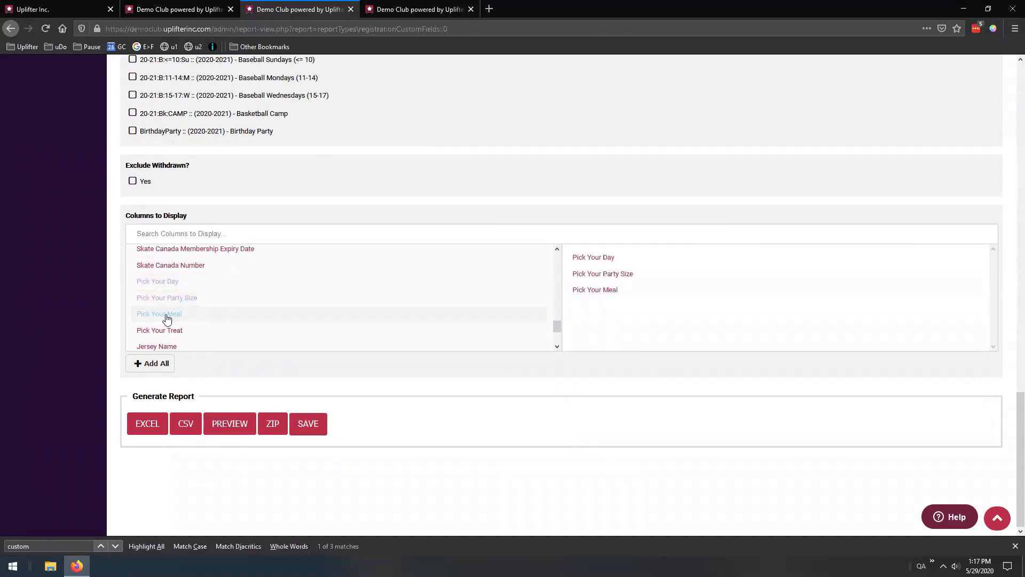
pyautogui.click(169, 332)
pyautogui.moveTo(556, 326); pyautogui.dragTo(555, 304)
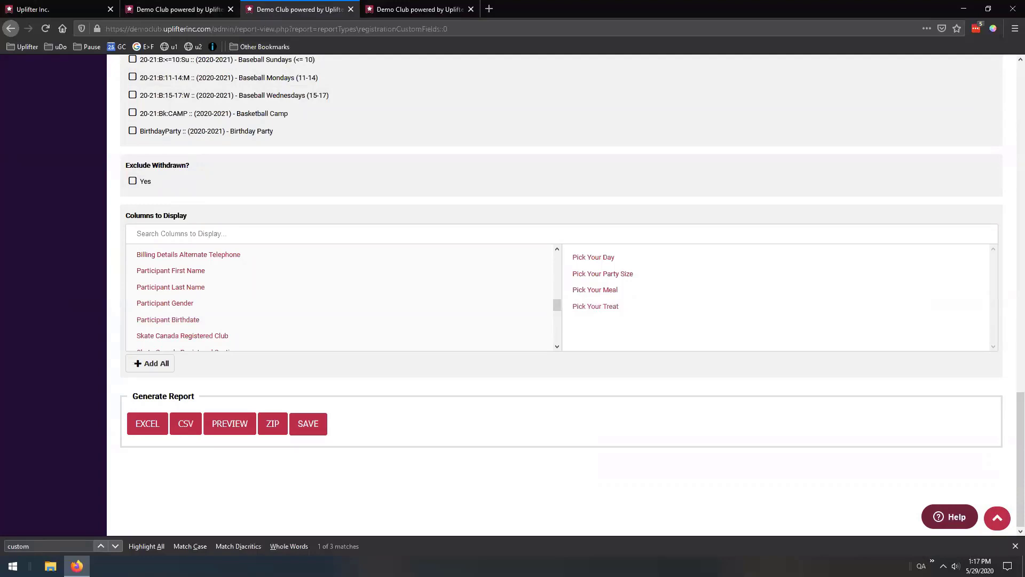
# In the storefront tab, load the Birthdays page with its 'Celebrate Your Birthday In Style!' banner
pyautogui.click(451, 7)
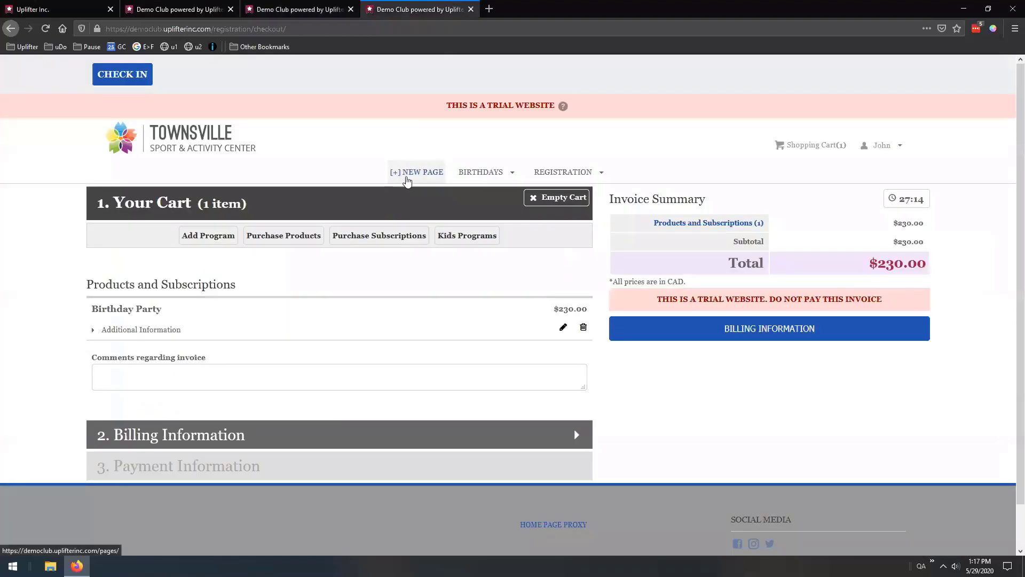
pyautogui.click(480, 171)
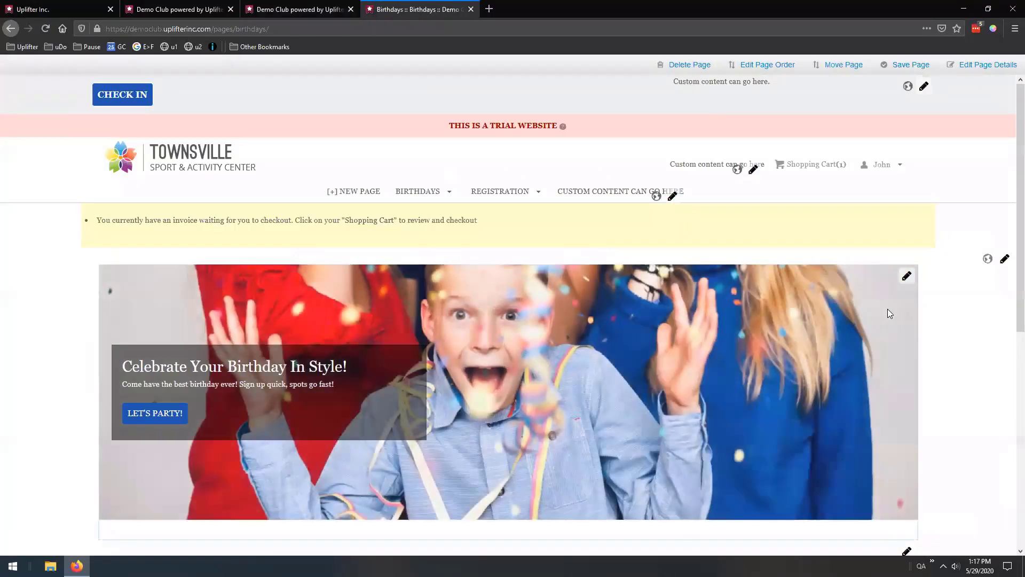
pyautogui.scroll(-3, 888, 308)
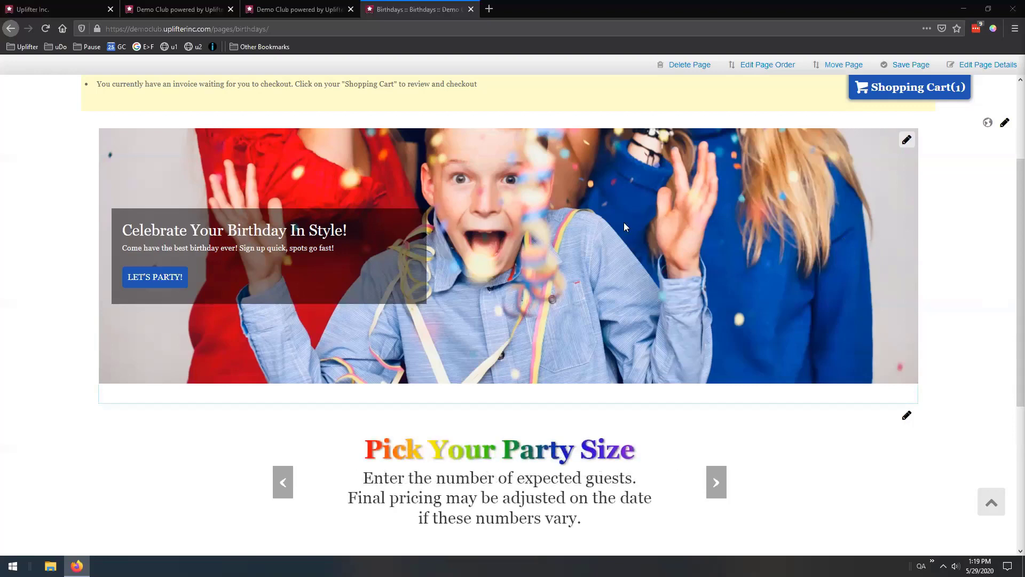
pyautogui.scroll(-1, 651, 291)
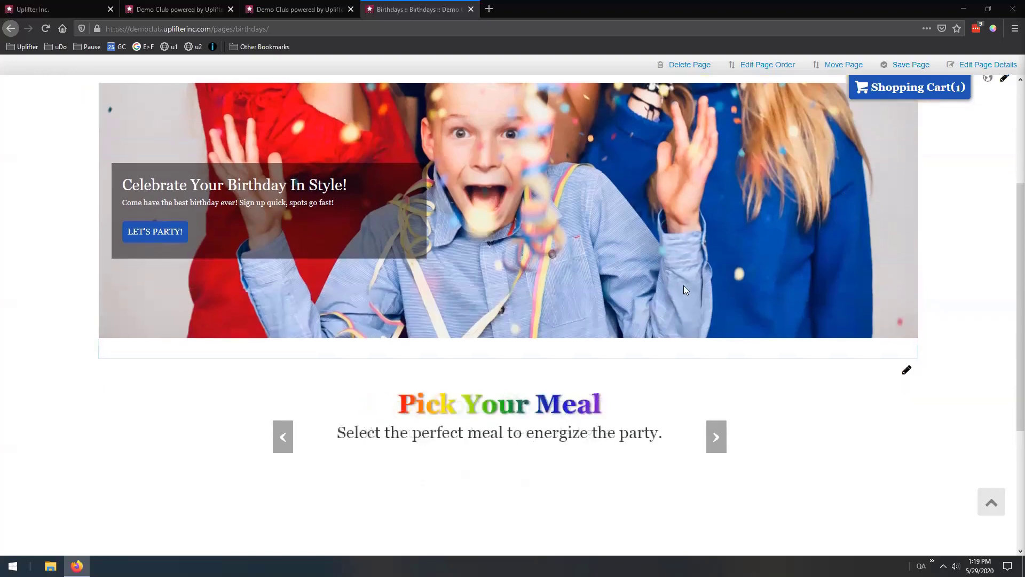